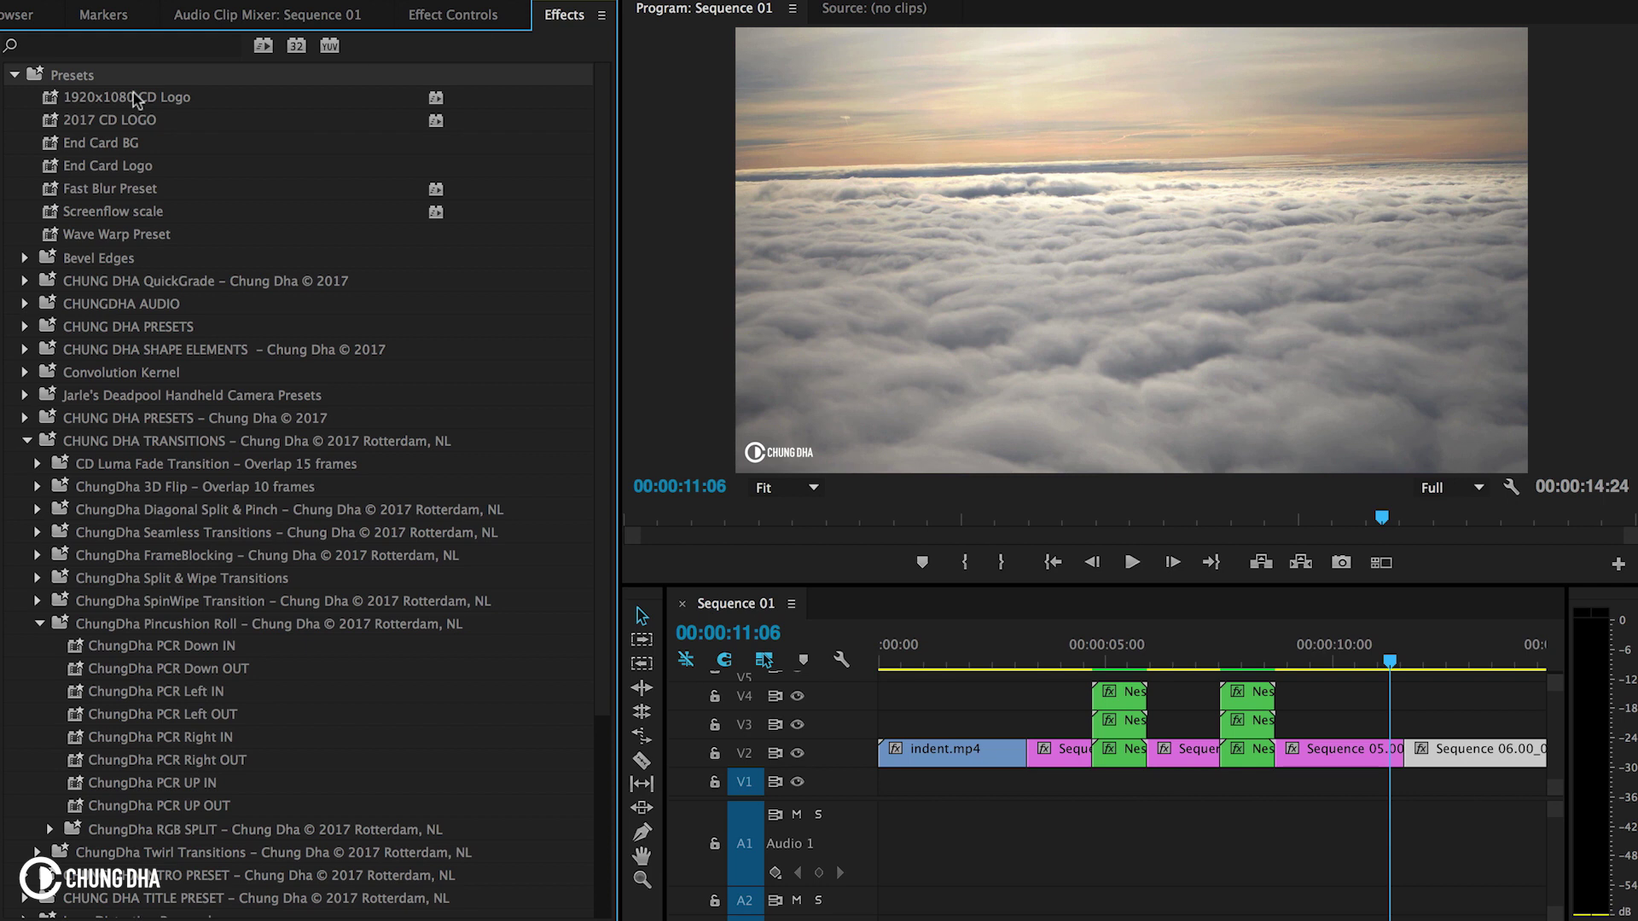
Import ChungDha_PincushionRoll.prfpset into the Effects panel's Presets folder
right_click(68, 79)
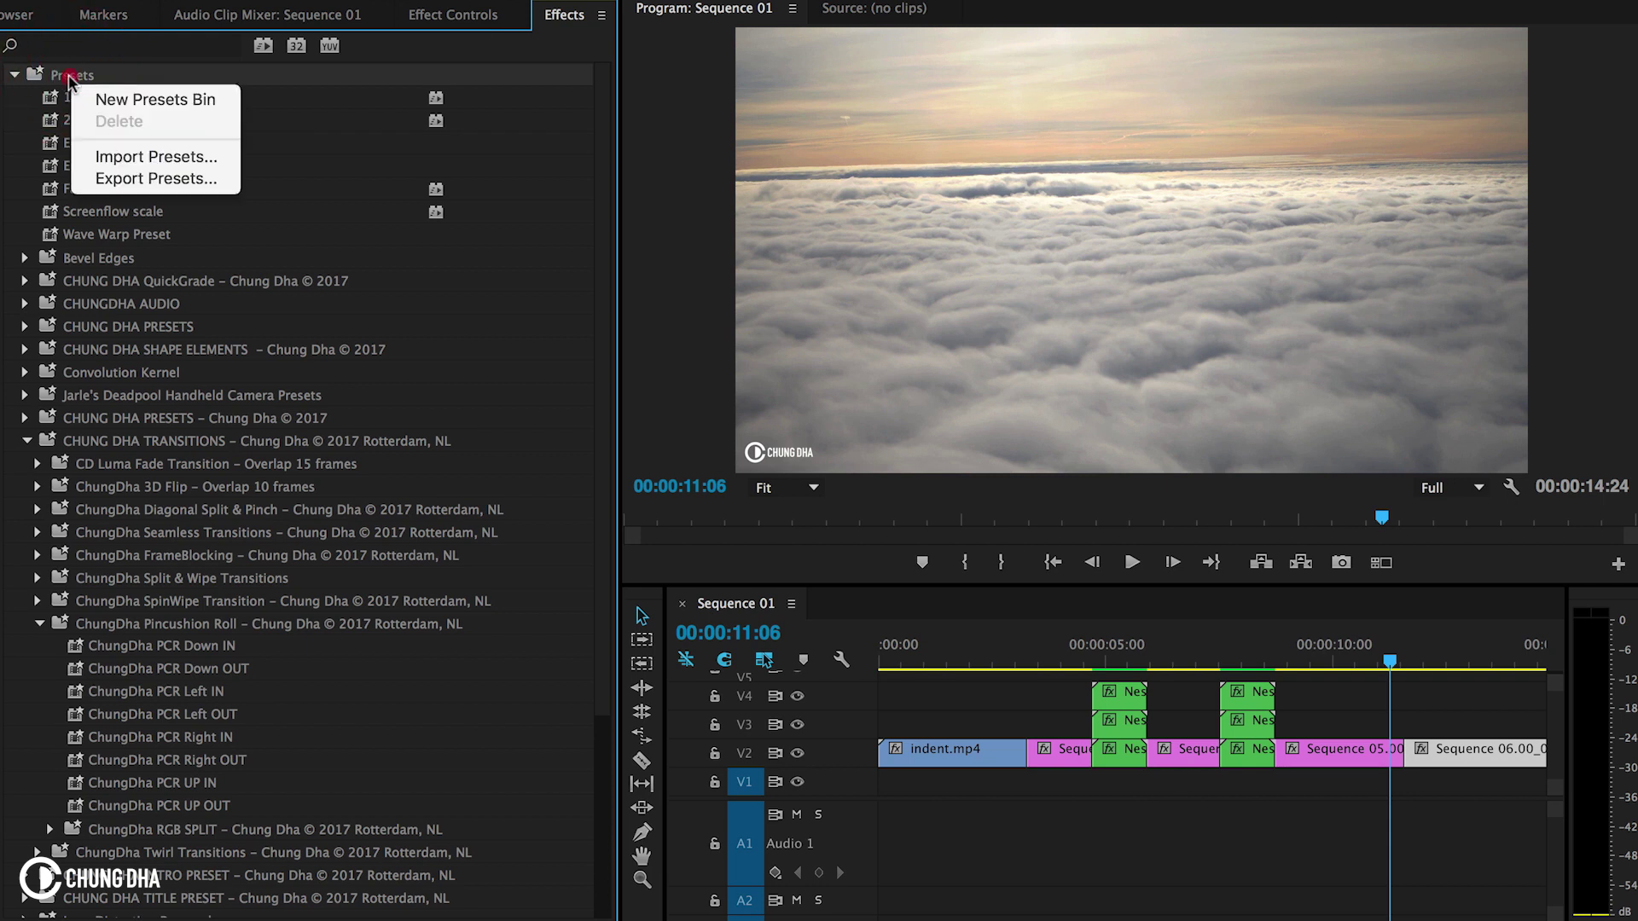
left_click(111, 156)
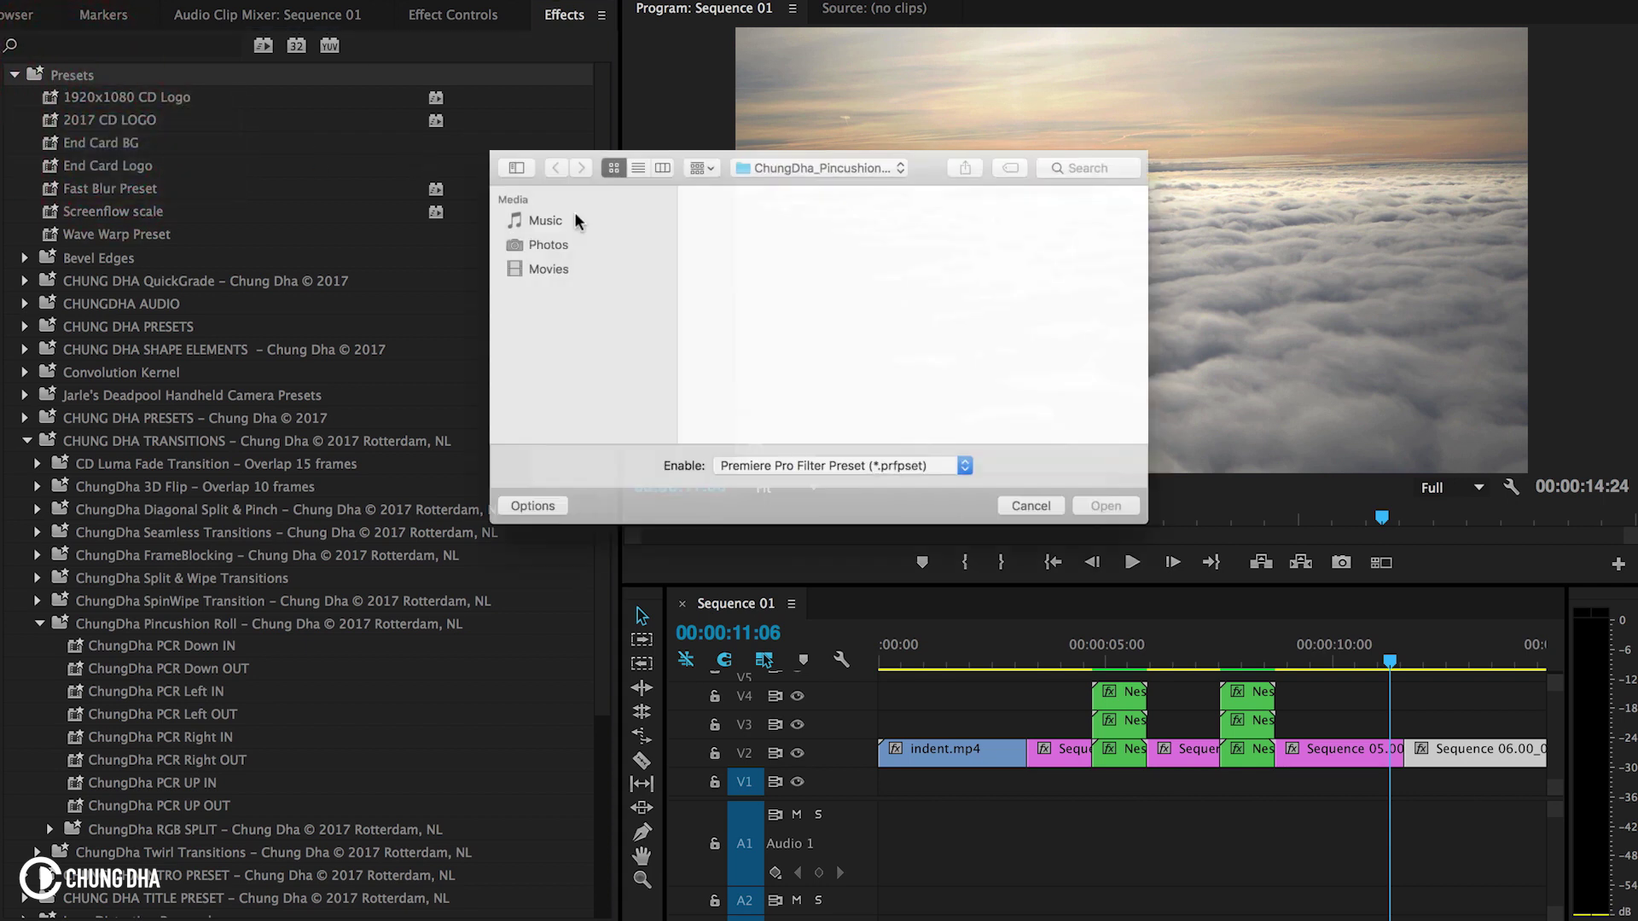
left_click(734, 229)
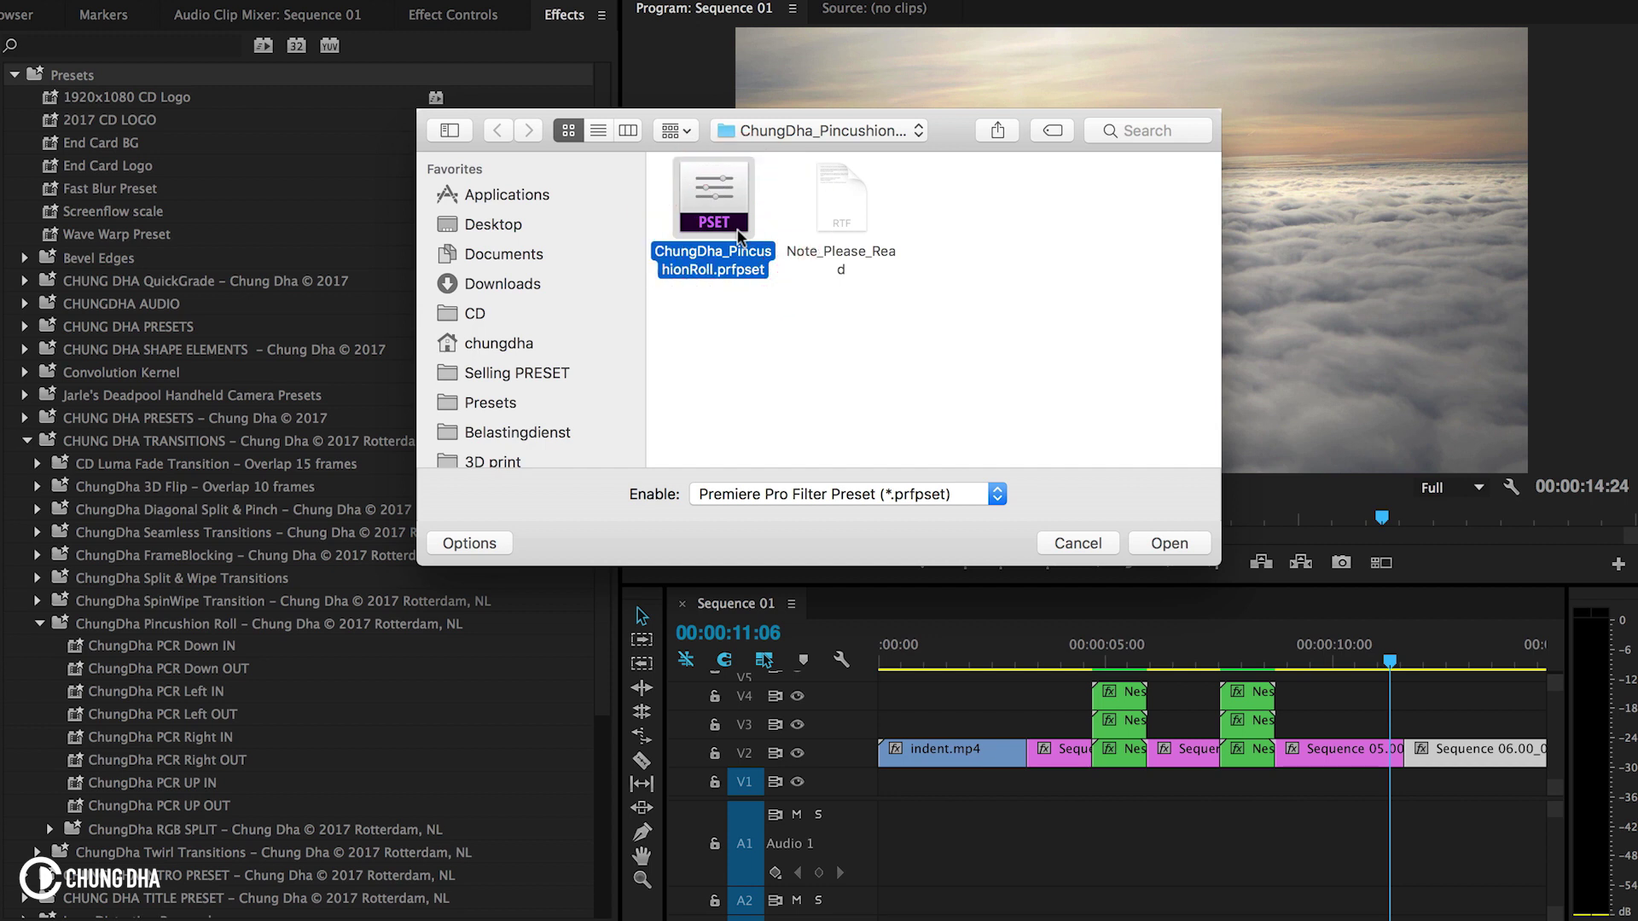
double_click(739, 236)
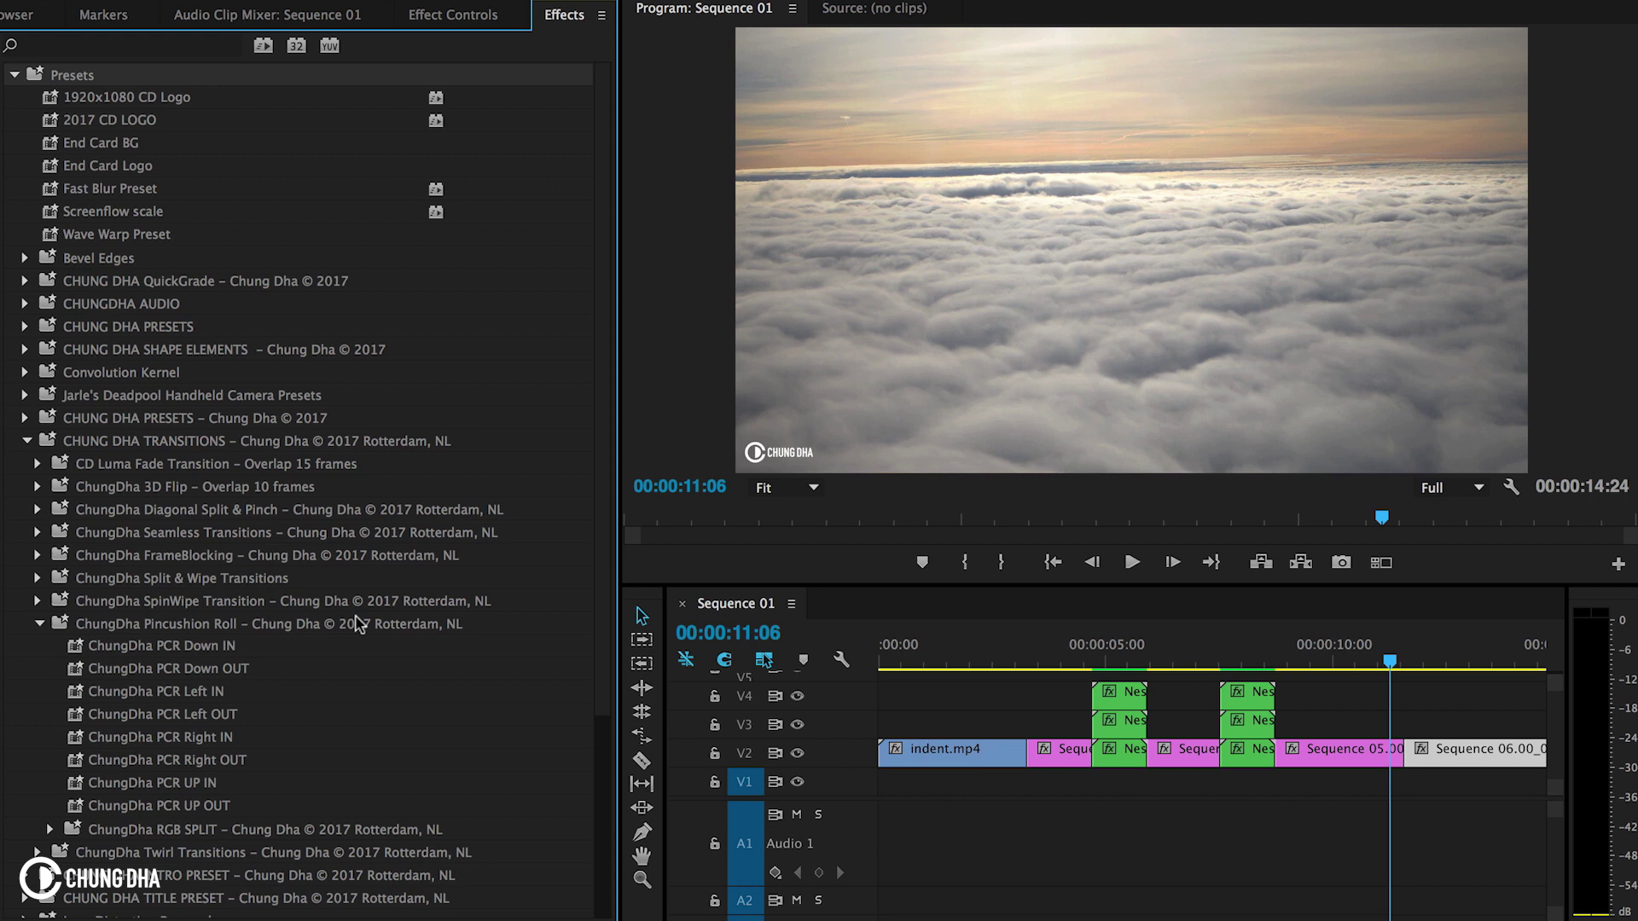
Split the first V2 still at 00:00:10:24, just before the edit point
key("=")
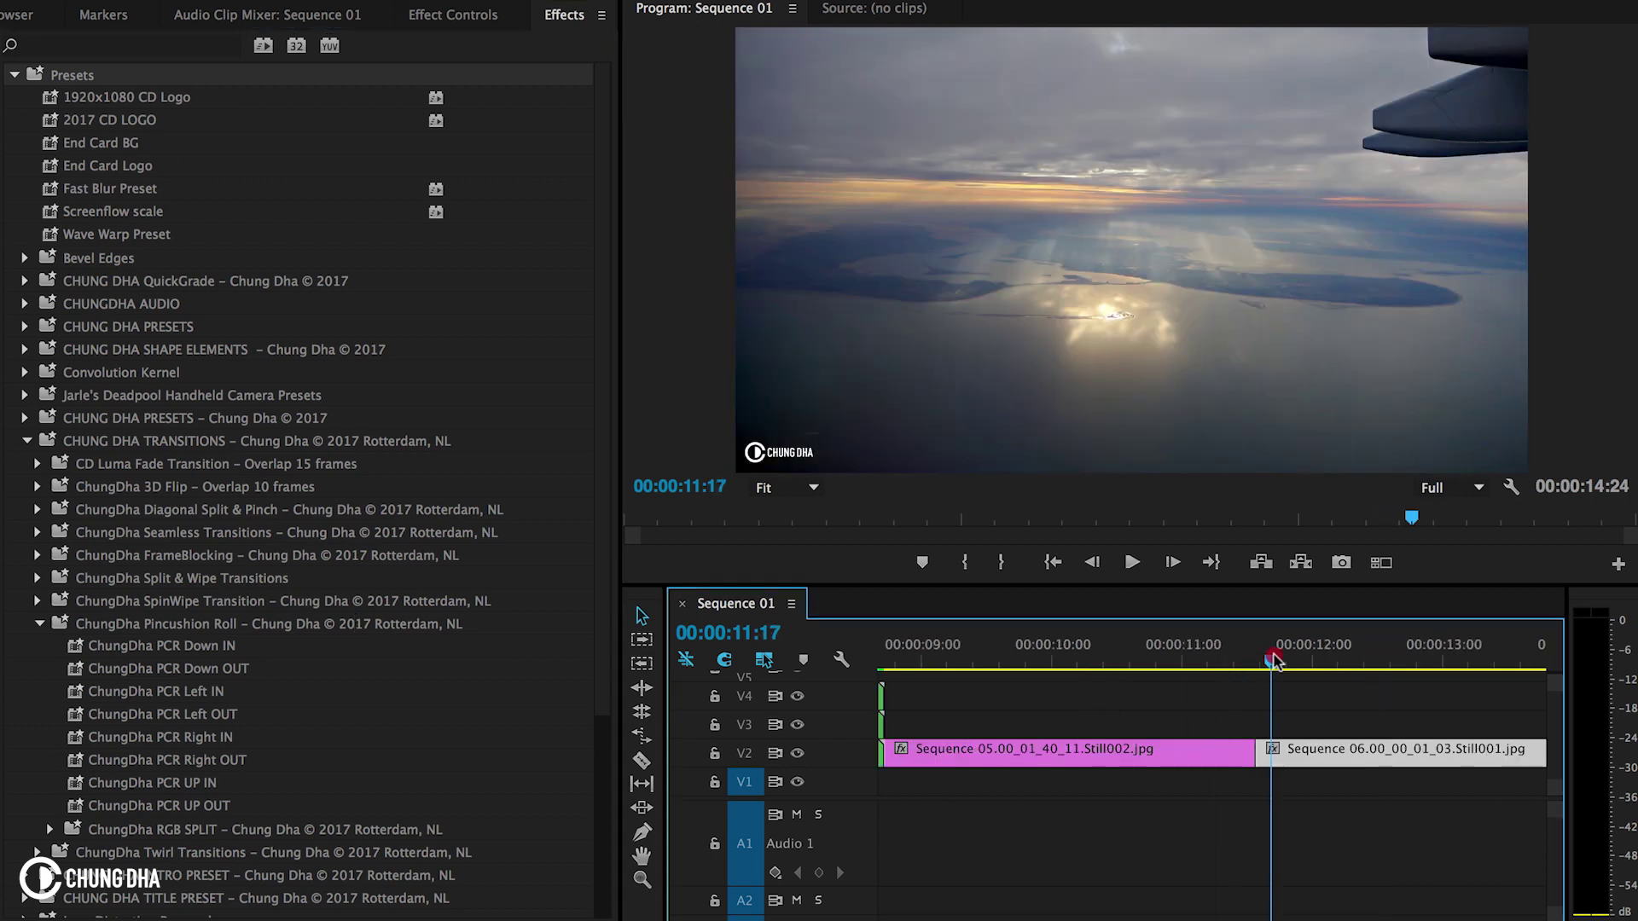
left_click_drag(1229, 661, 1178, 672)
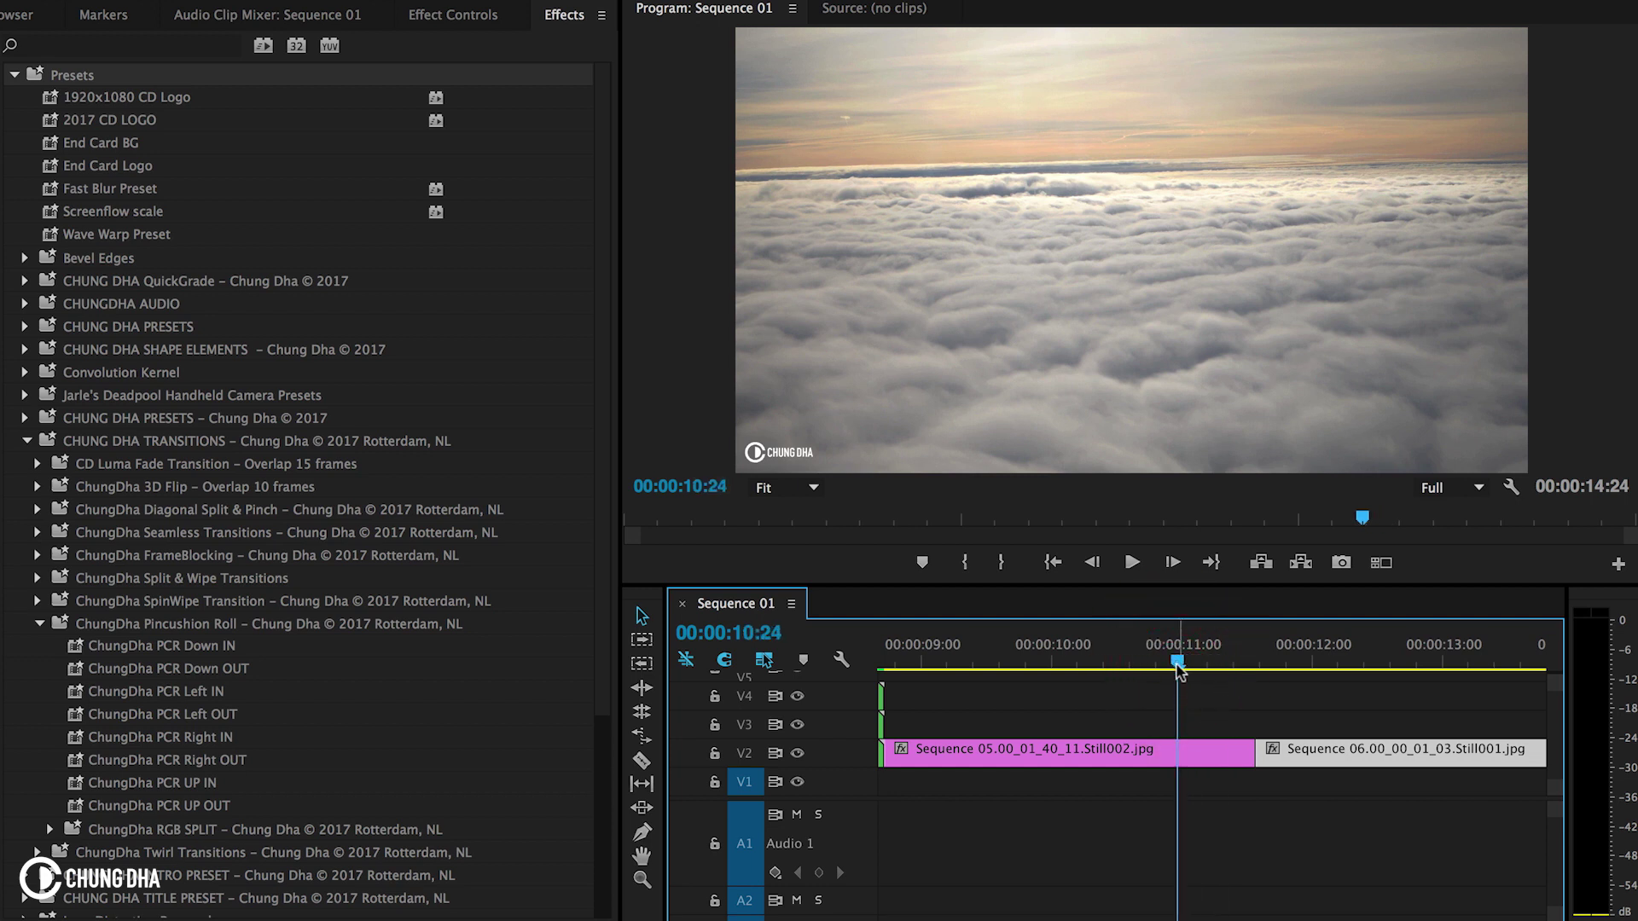
key("shift+Down")
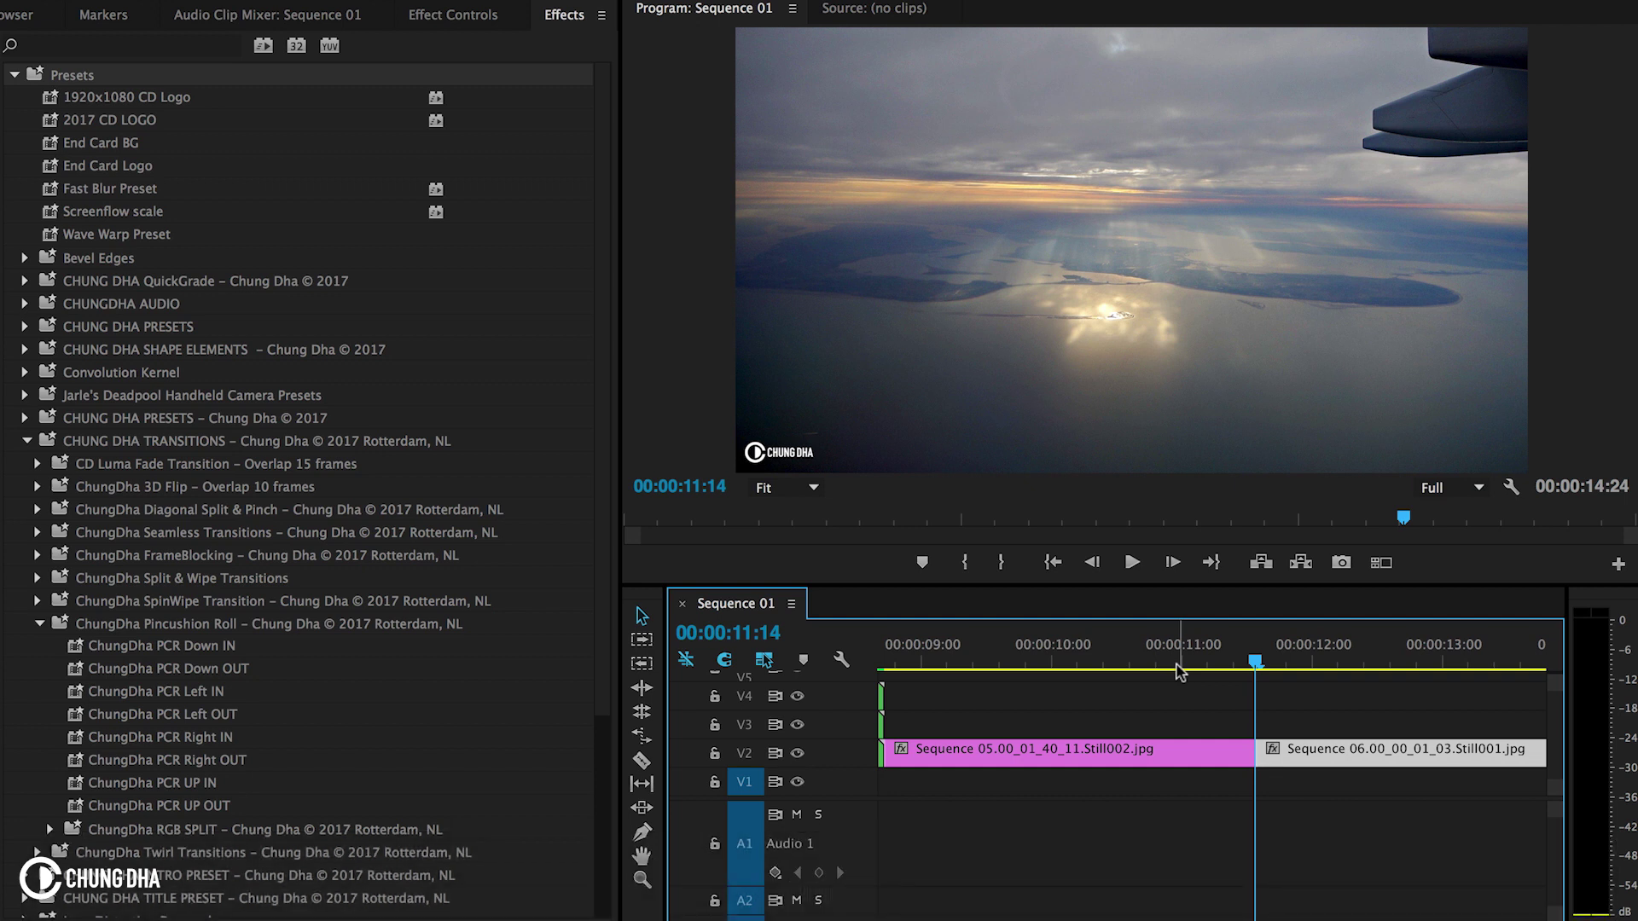
key("shift")
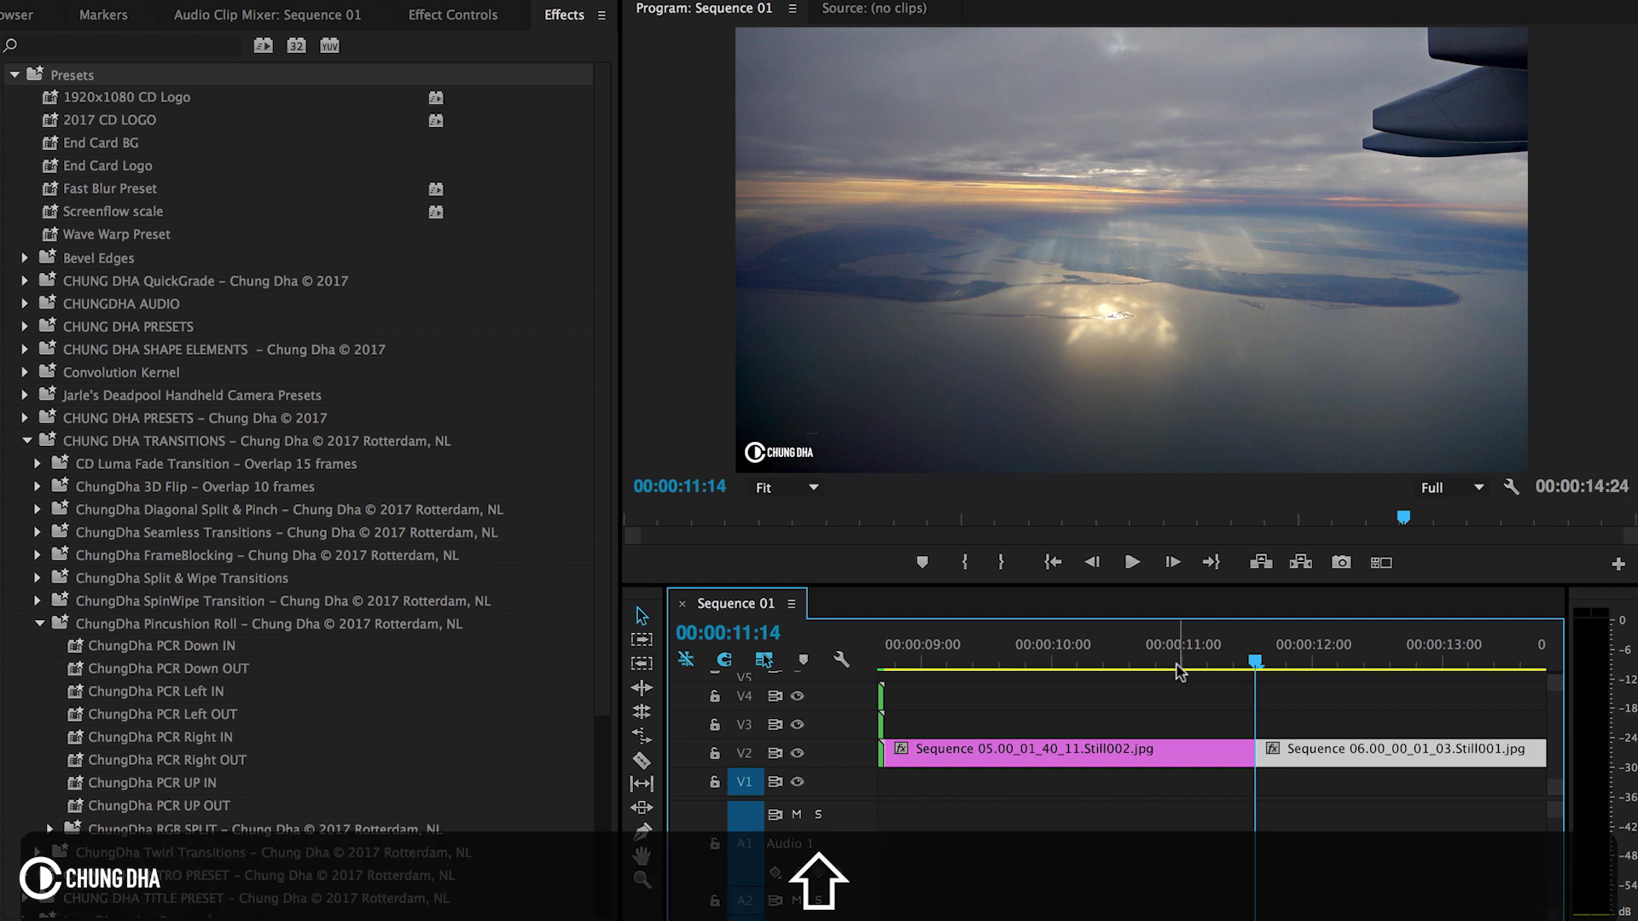
key("shift+Left")
key("shift+Left")
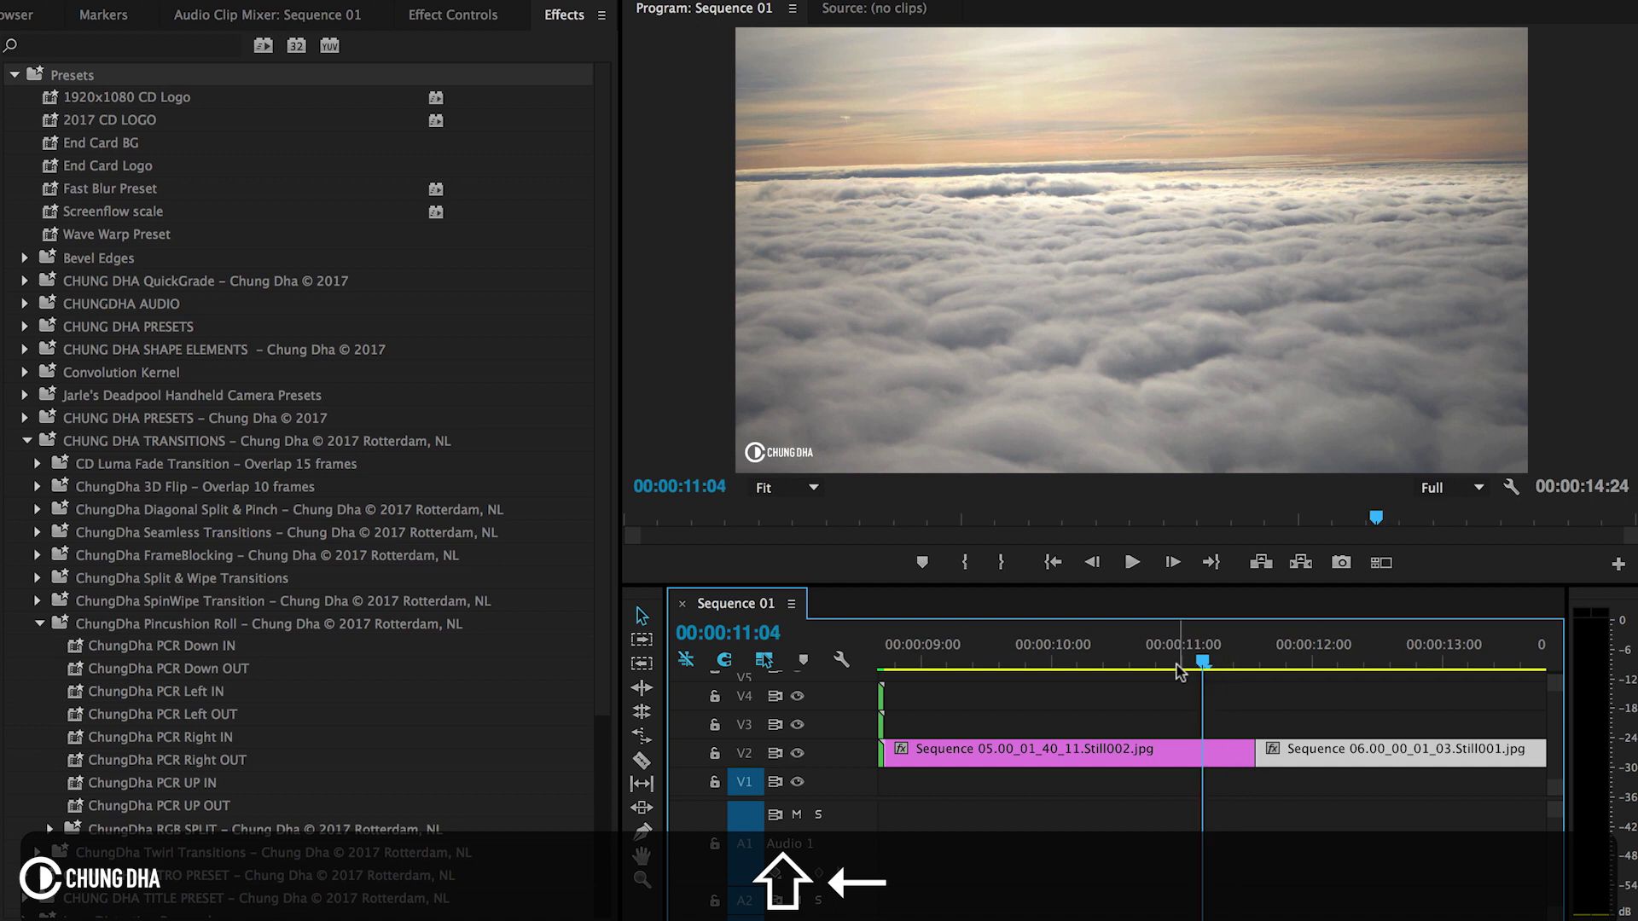
key("shift+Left")
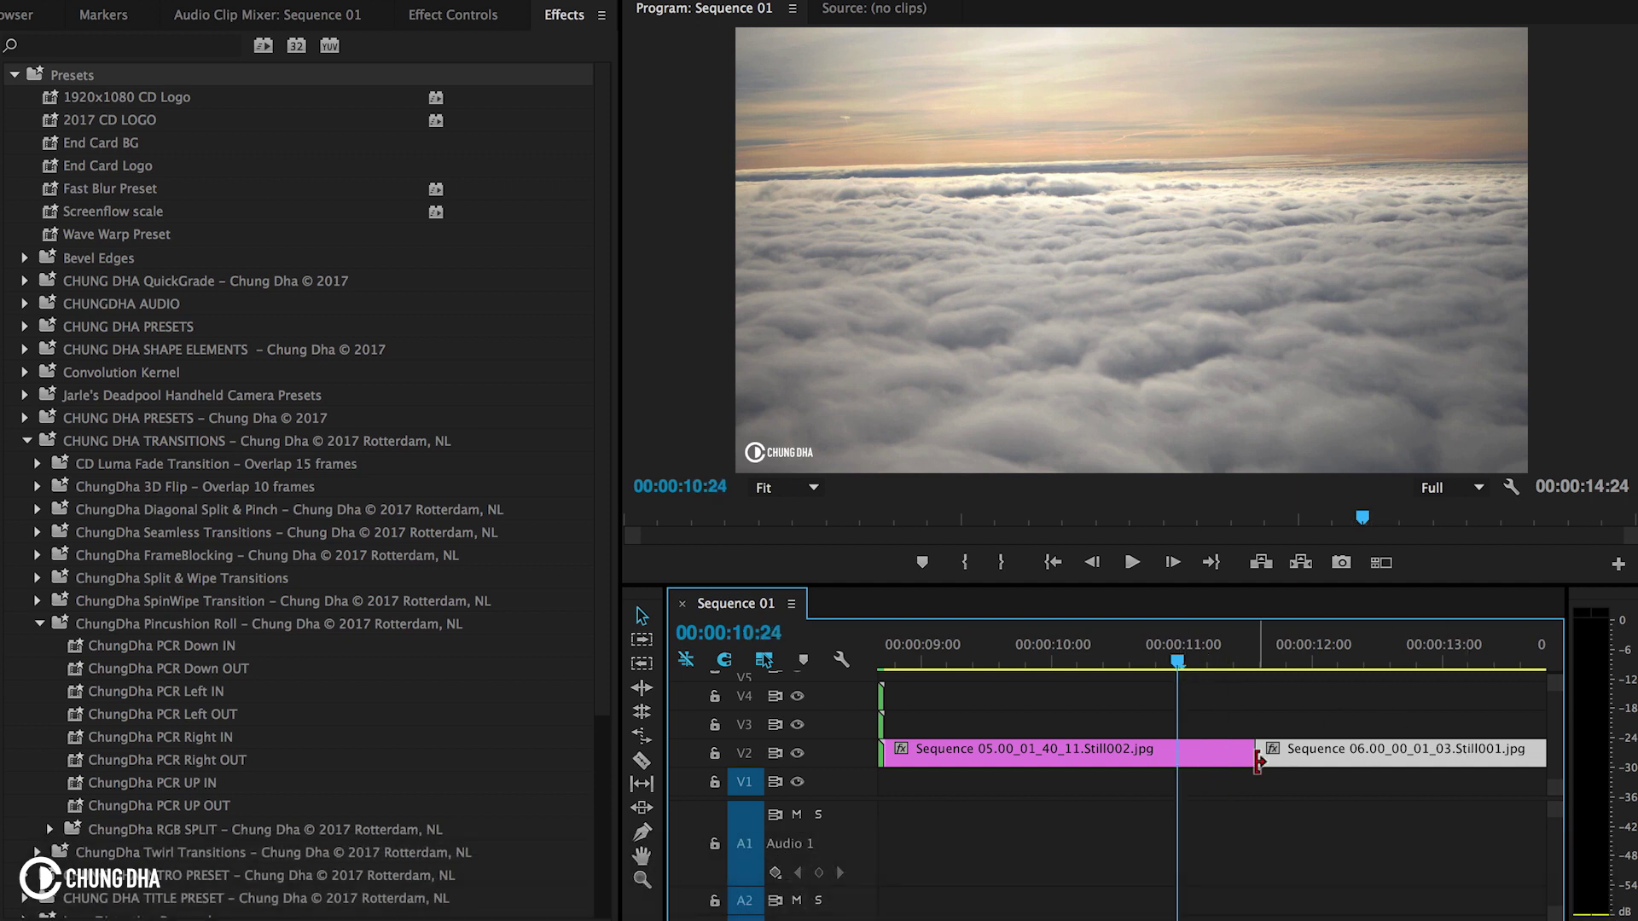
left_click(1229, 762)
key("super")
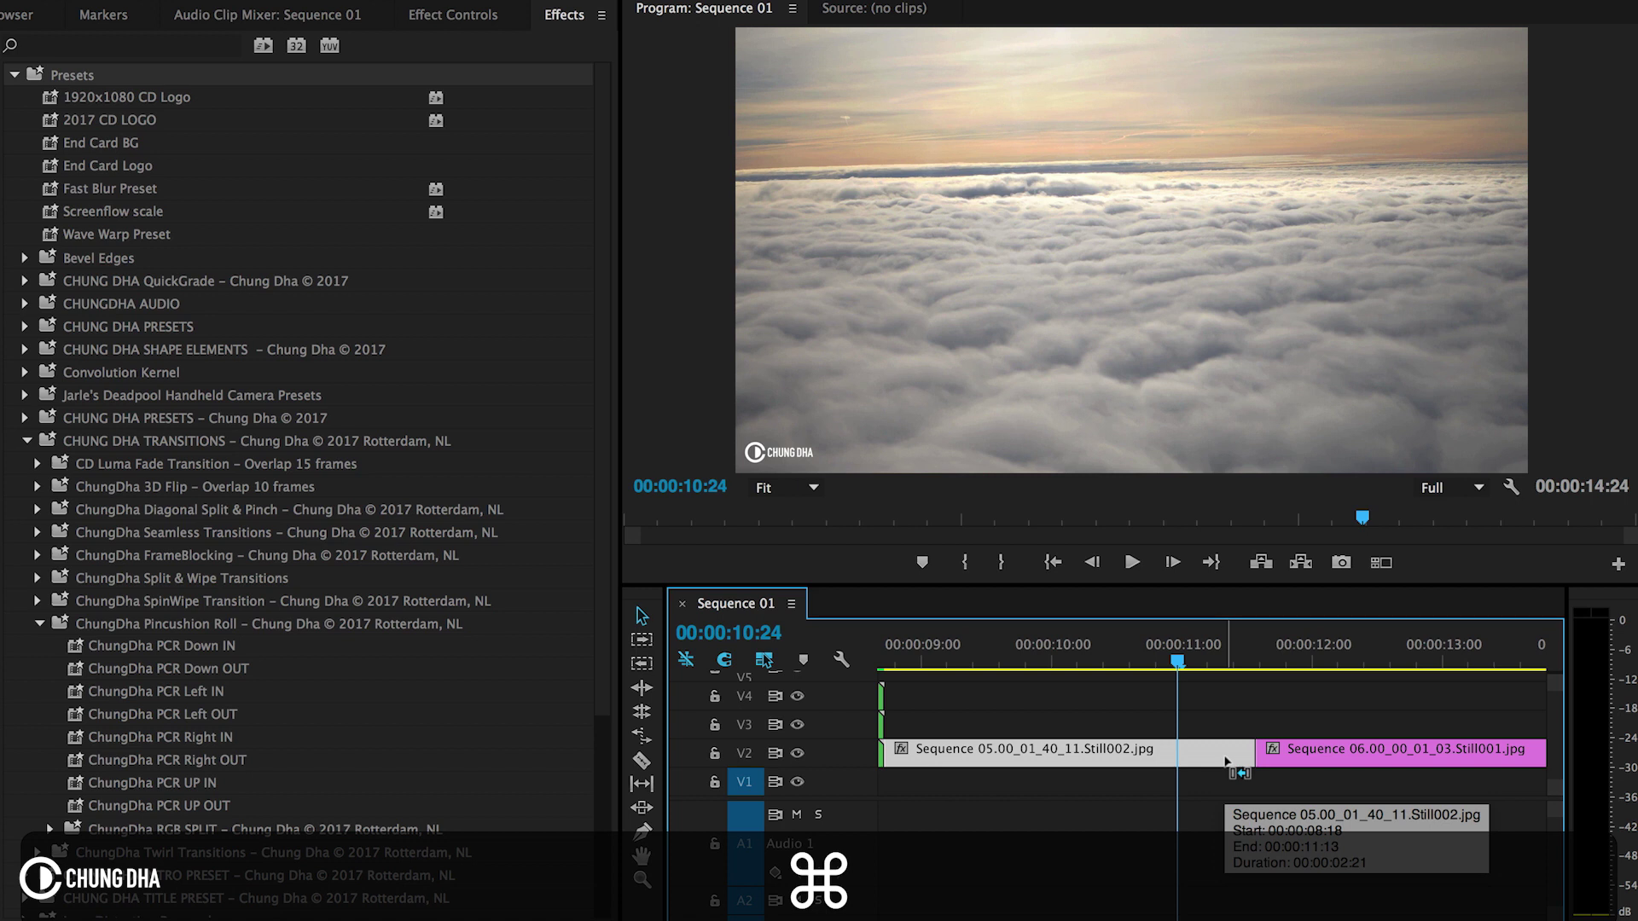
key("super+k")
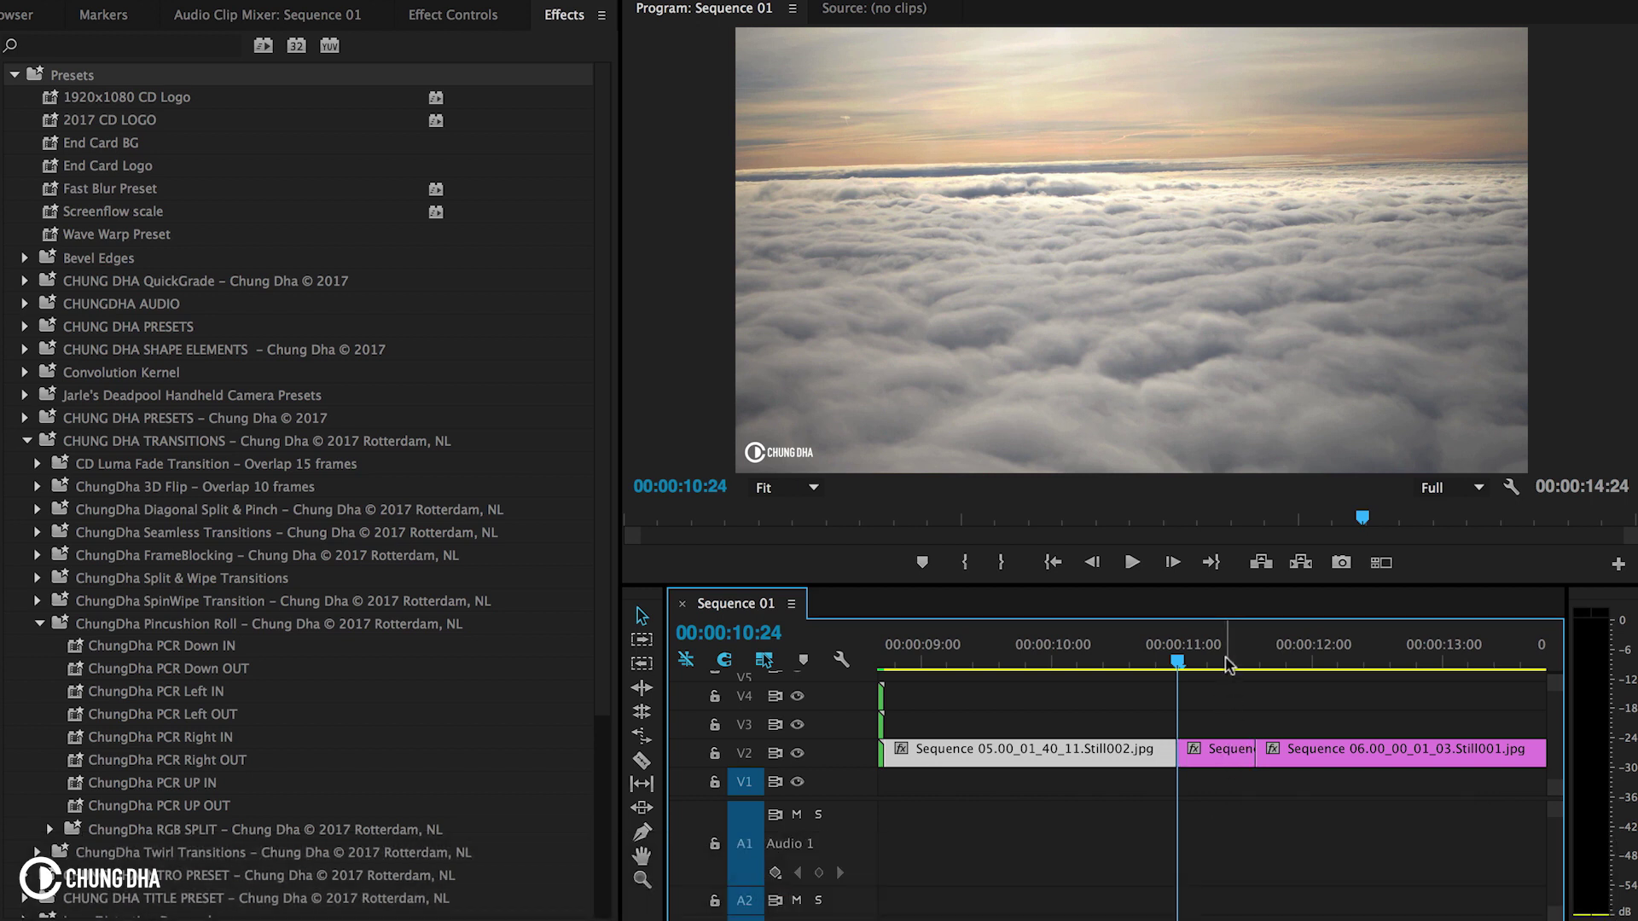
Split the second V2 still, Sequence 06.00_00_01_03.Still001.jpg, at 00:00:12:04
key("shift+Down")
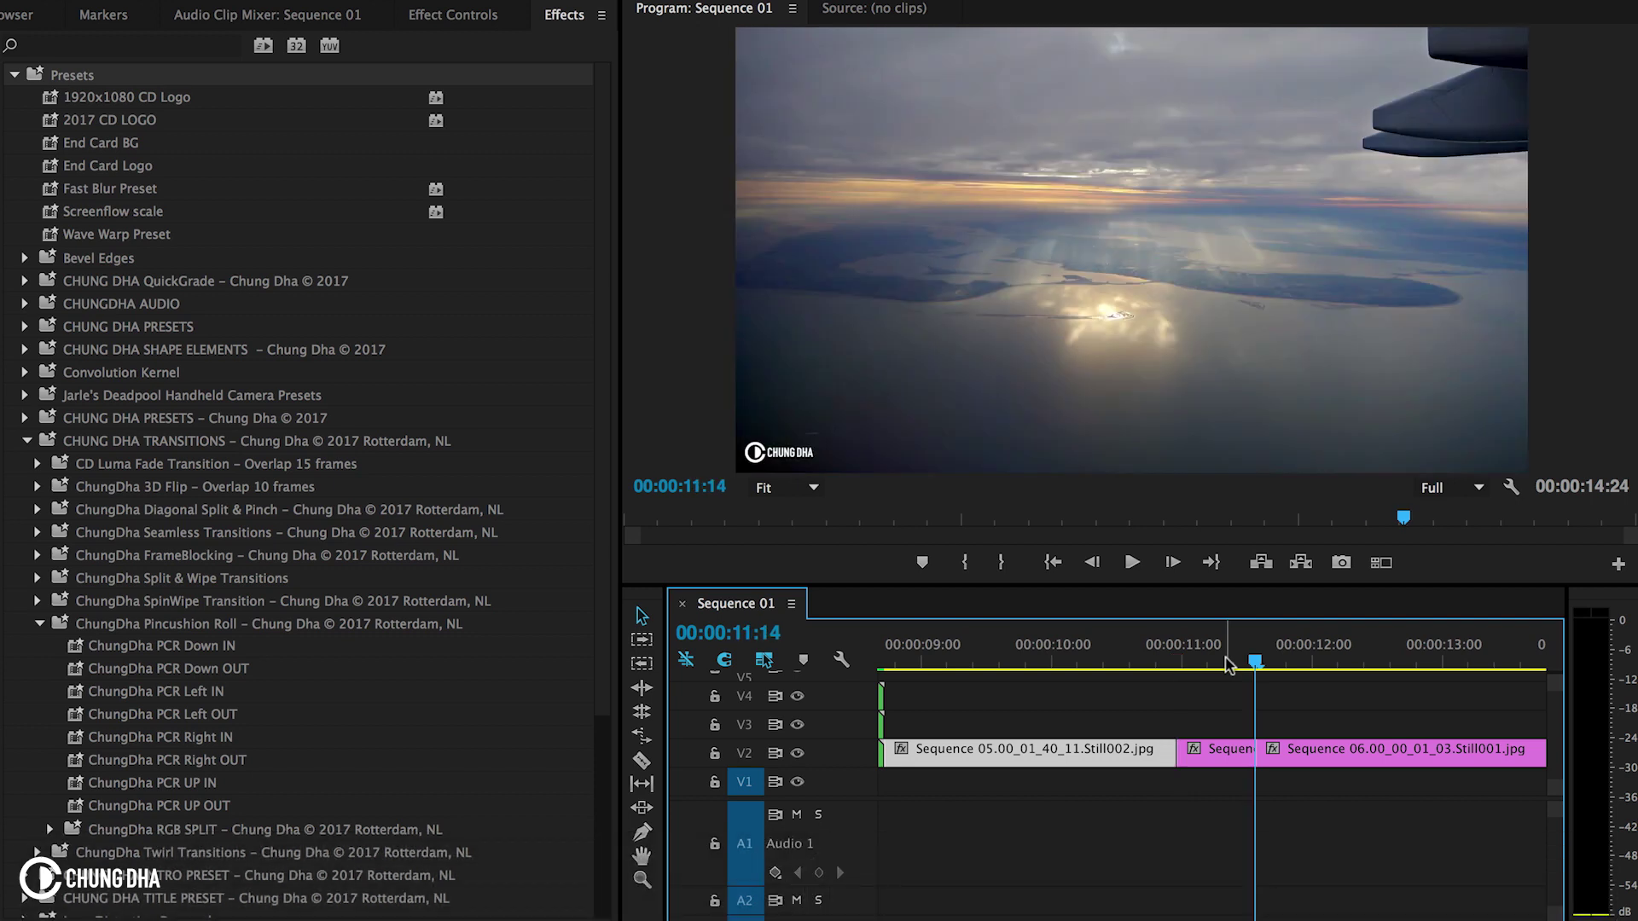
key("shift")
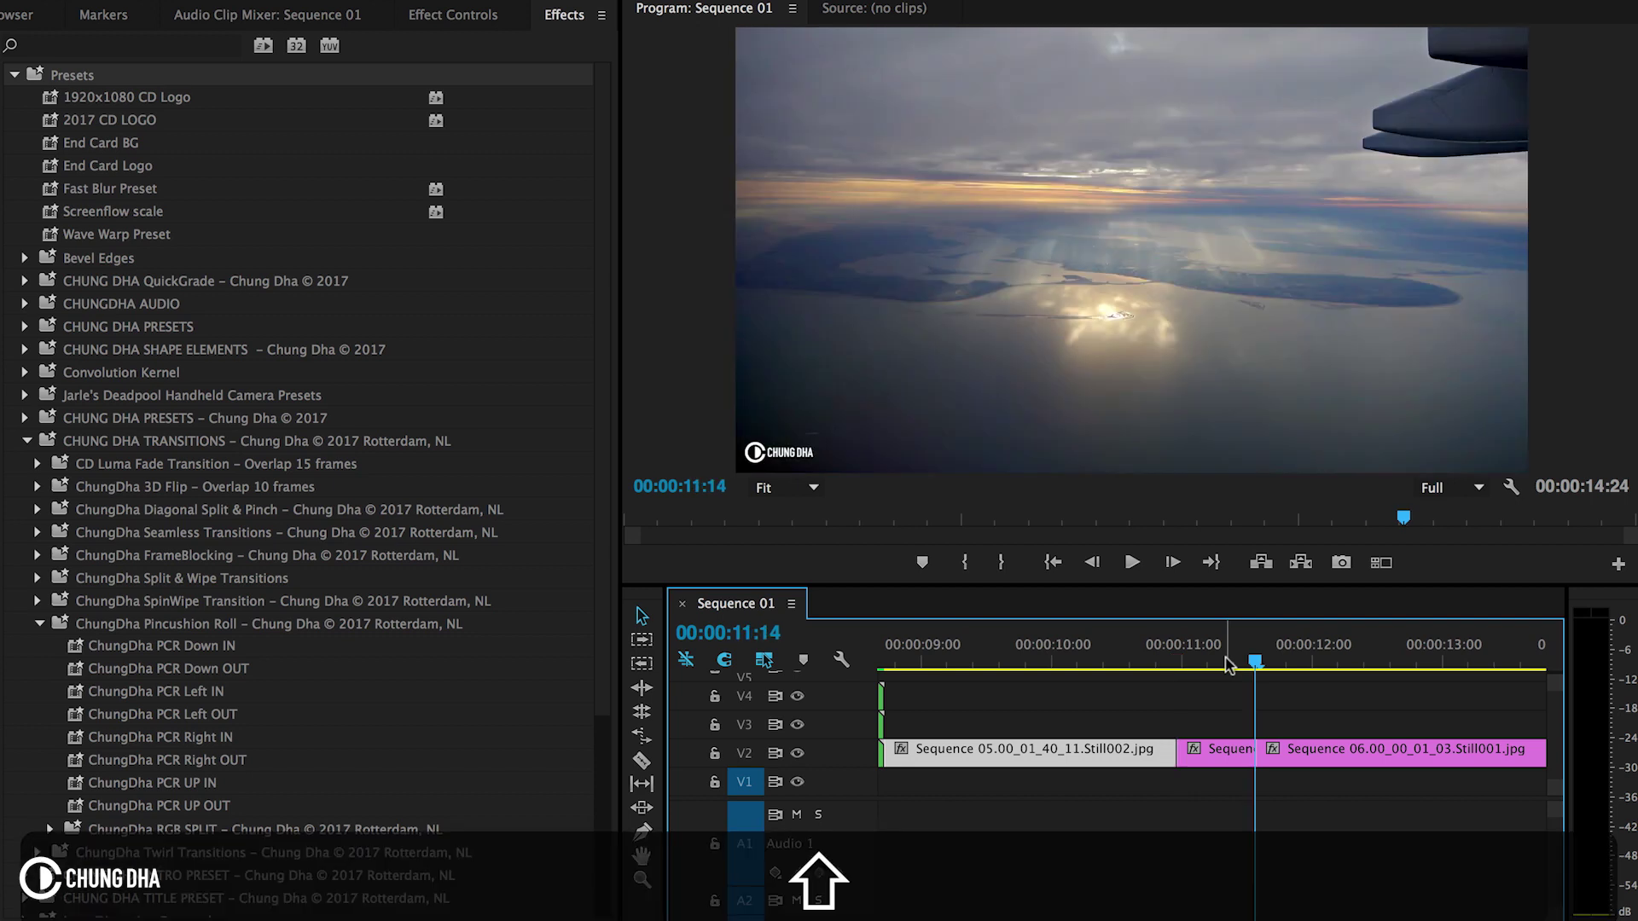
key("shift+Right")
key("shift+Right")
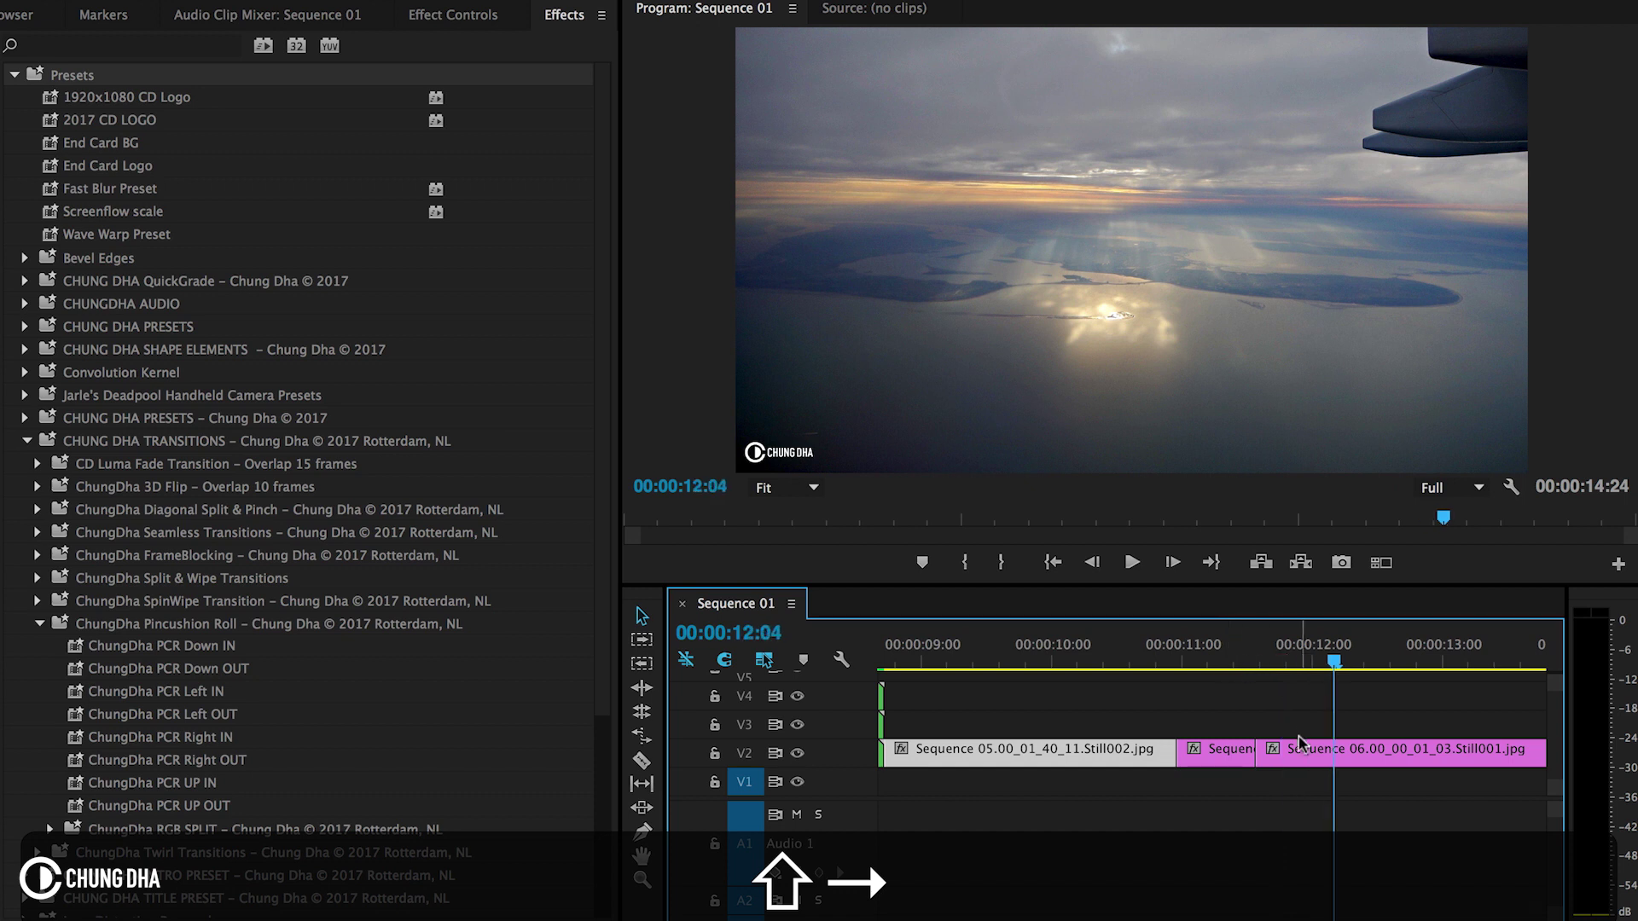
left_click(1298, 751)
key("super")
key("super+k")
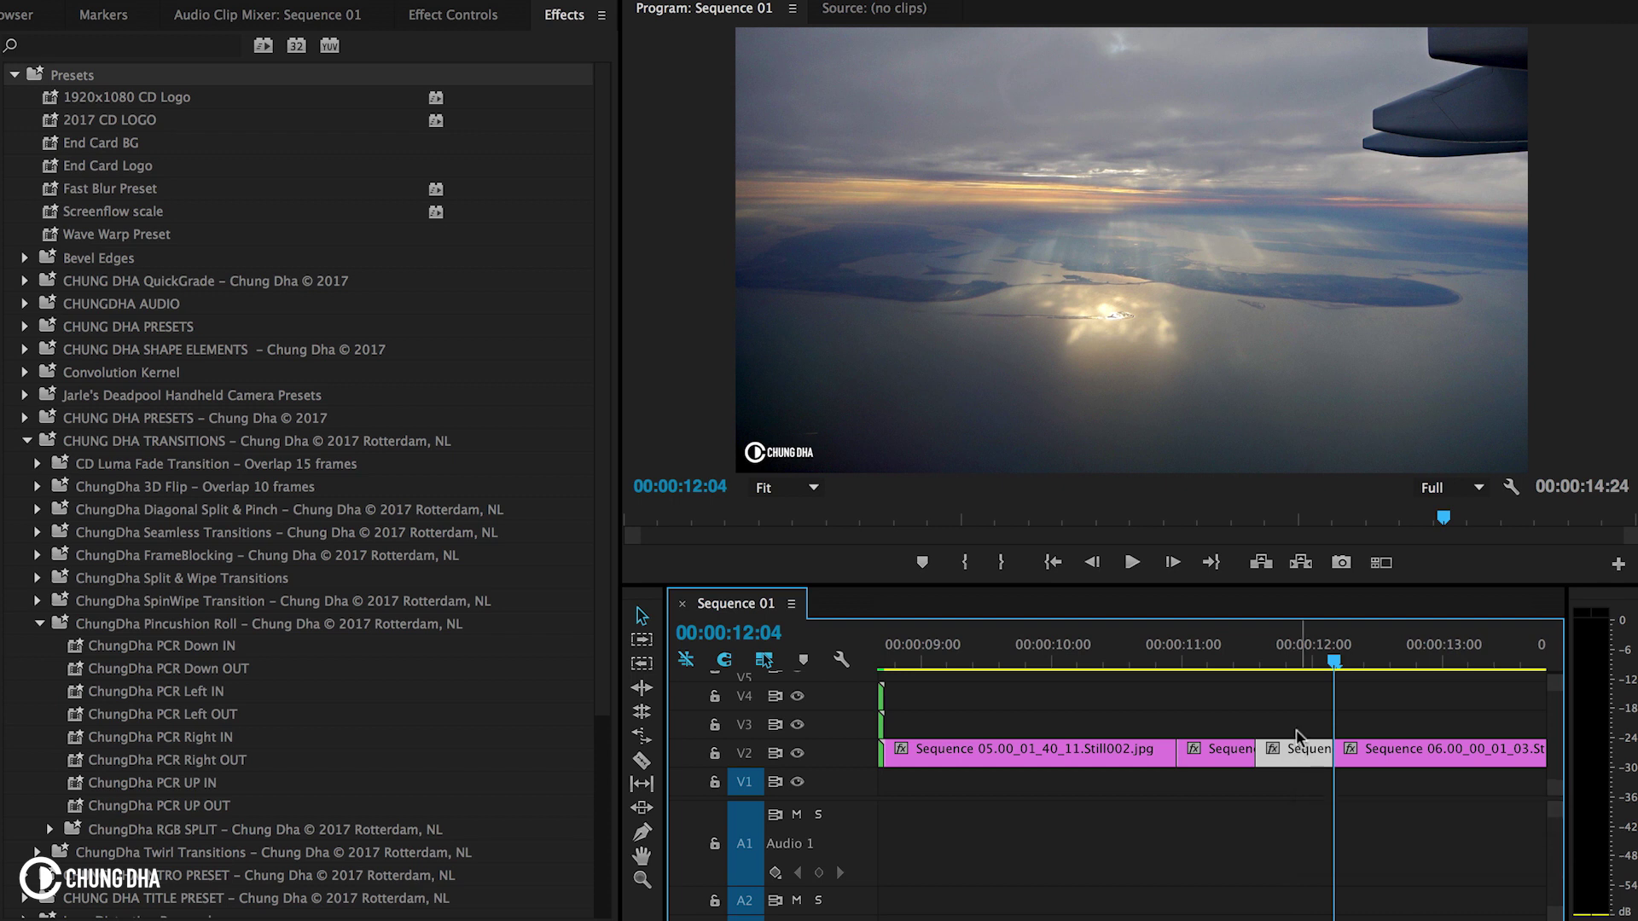
Apply ChungDha PCR Down IN after the edit and PCR Down OUT before it
mouse_move(1220, 653)
left_mouse_down()
mouse_move(1192, 652)
mouse_move(1305, 652)
mouse_move(1230, 656)
left_mouse_up()
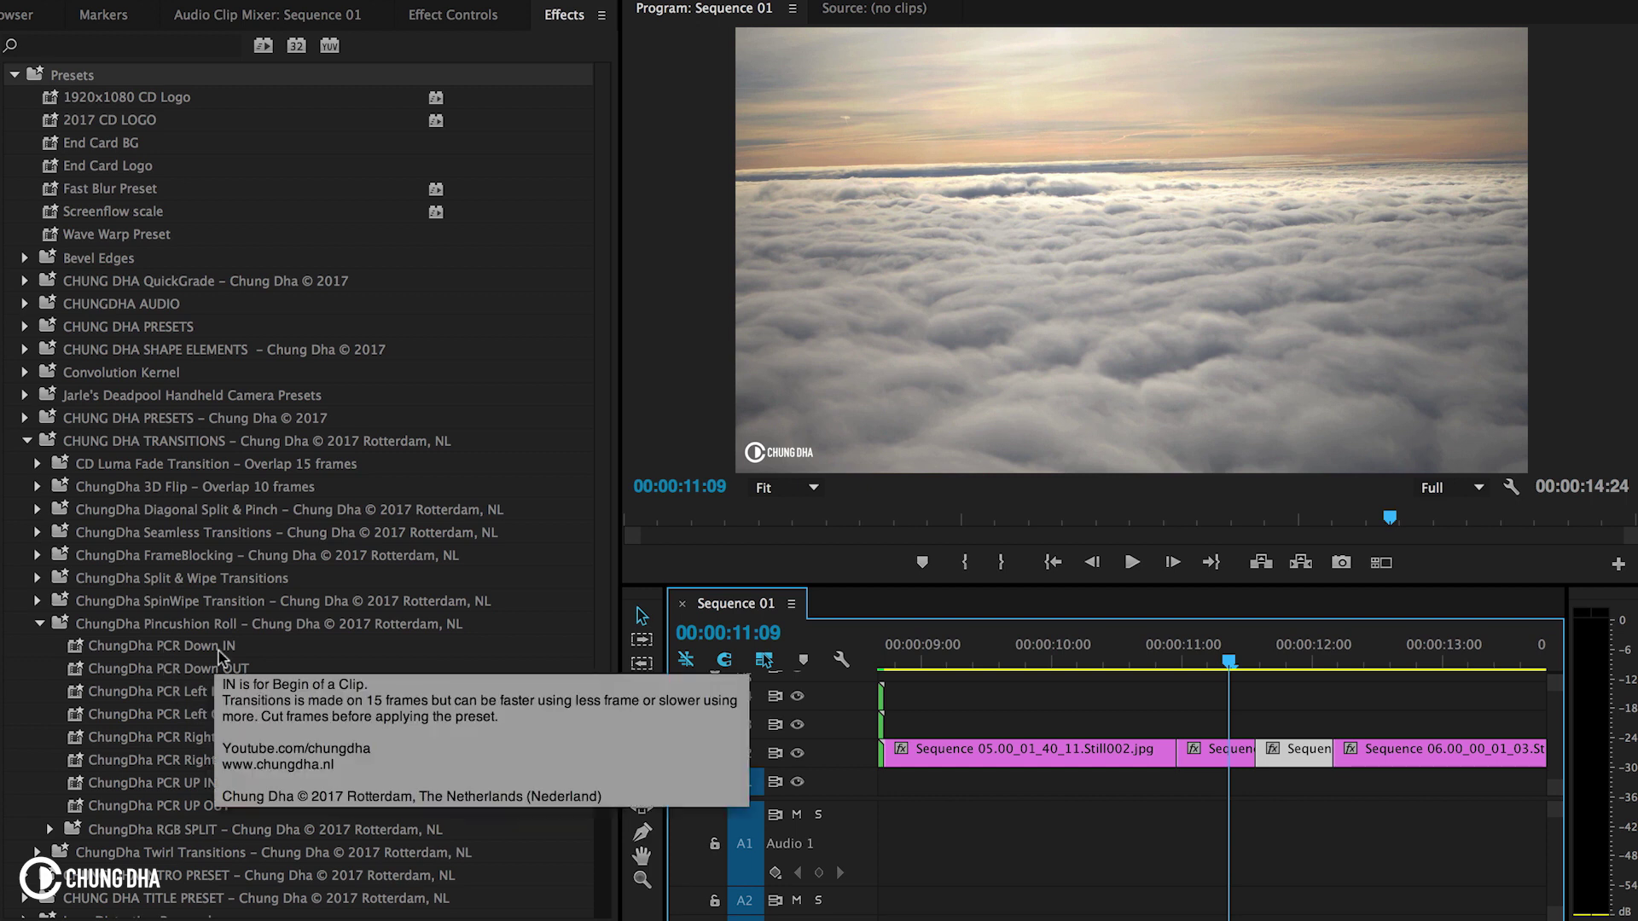
mouse_move(182, 808)
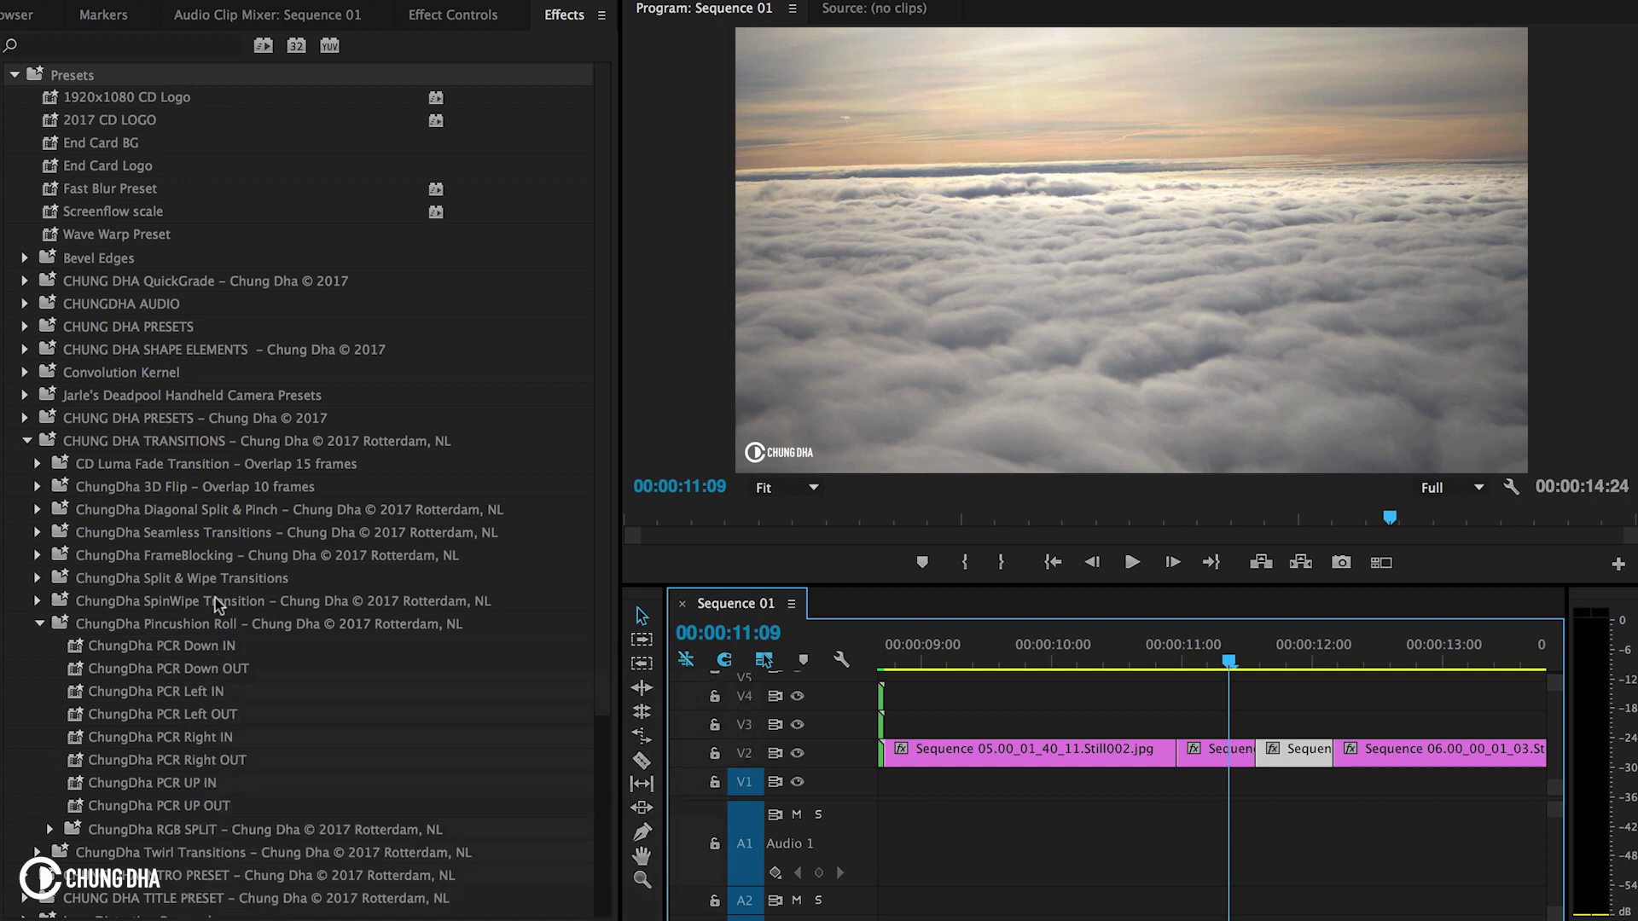
left_click_drag(188, 648, 1296, 751)
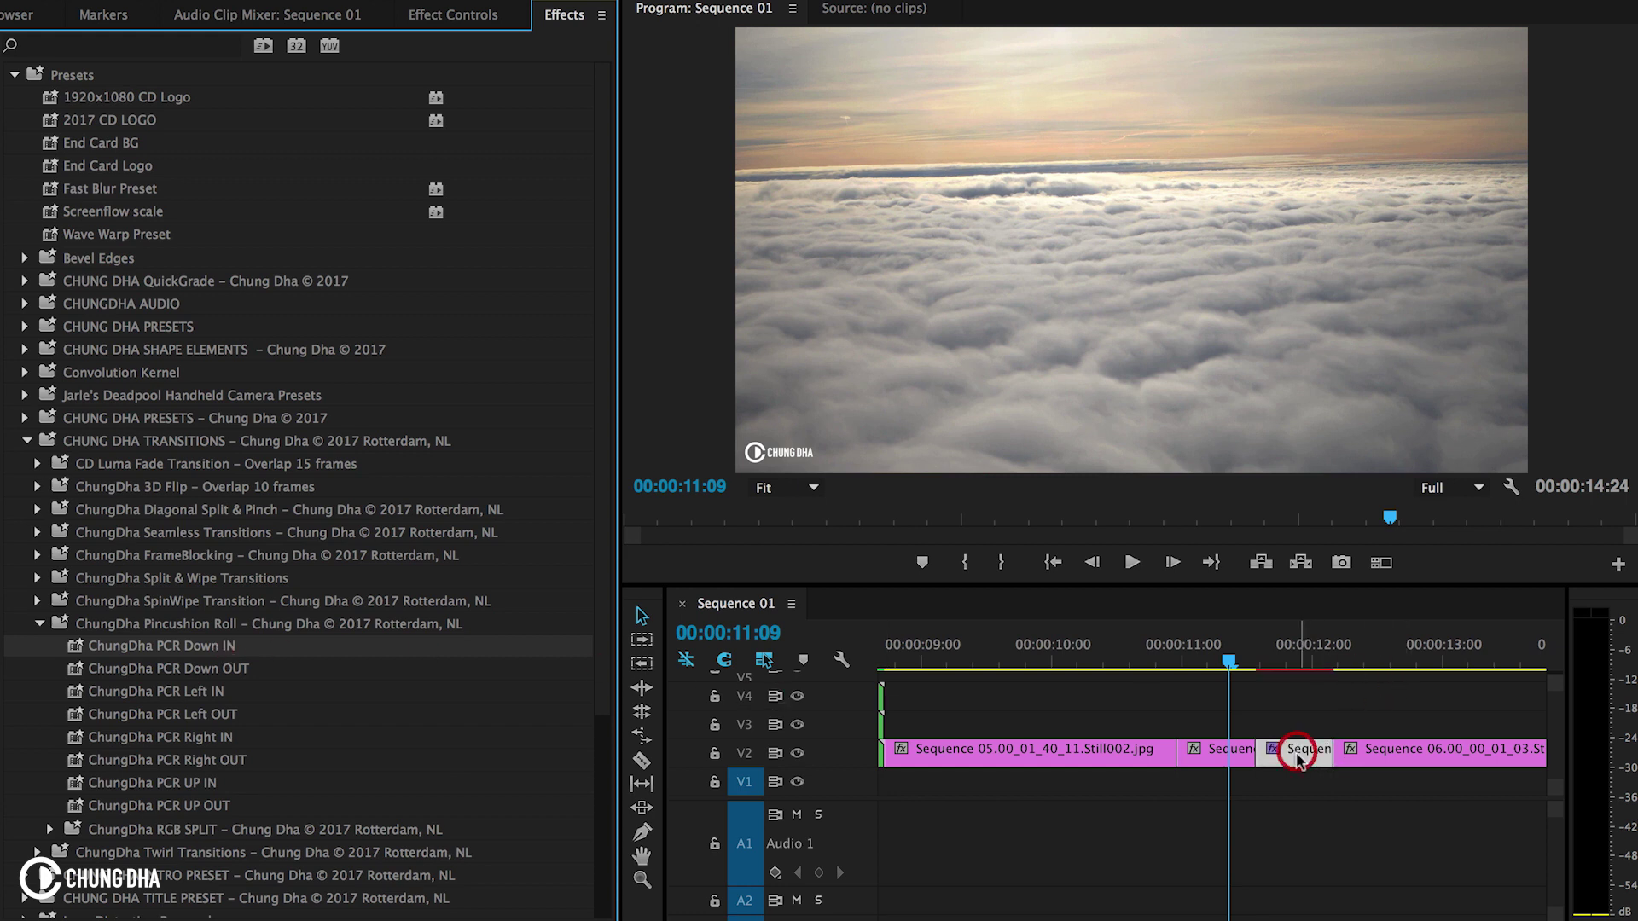
mouse_move(211, 674)
left_click_drag(211, 674, 1212, 762)
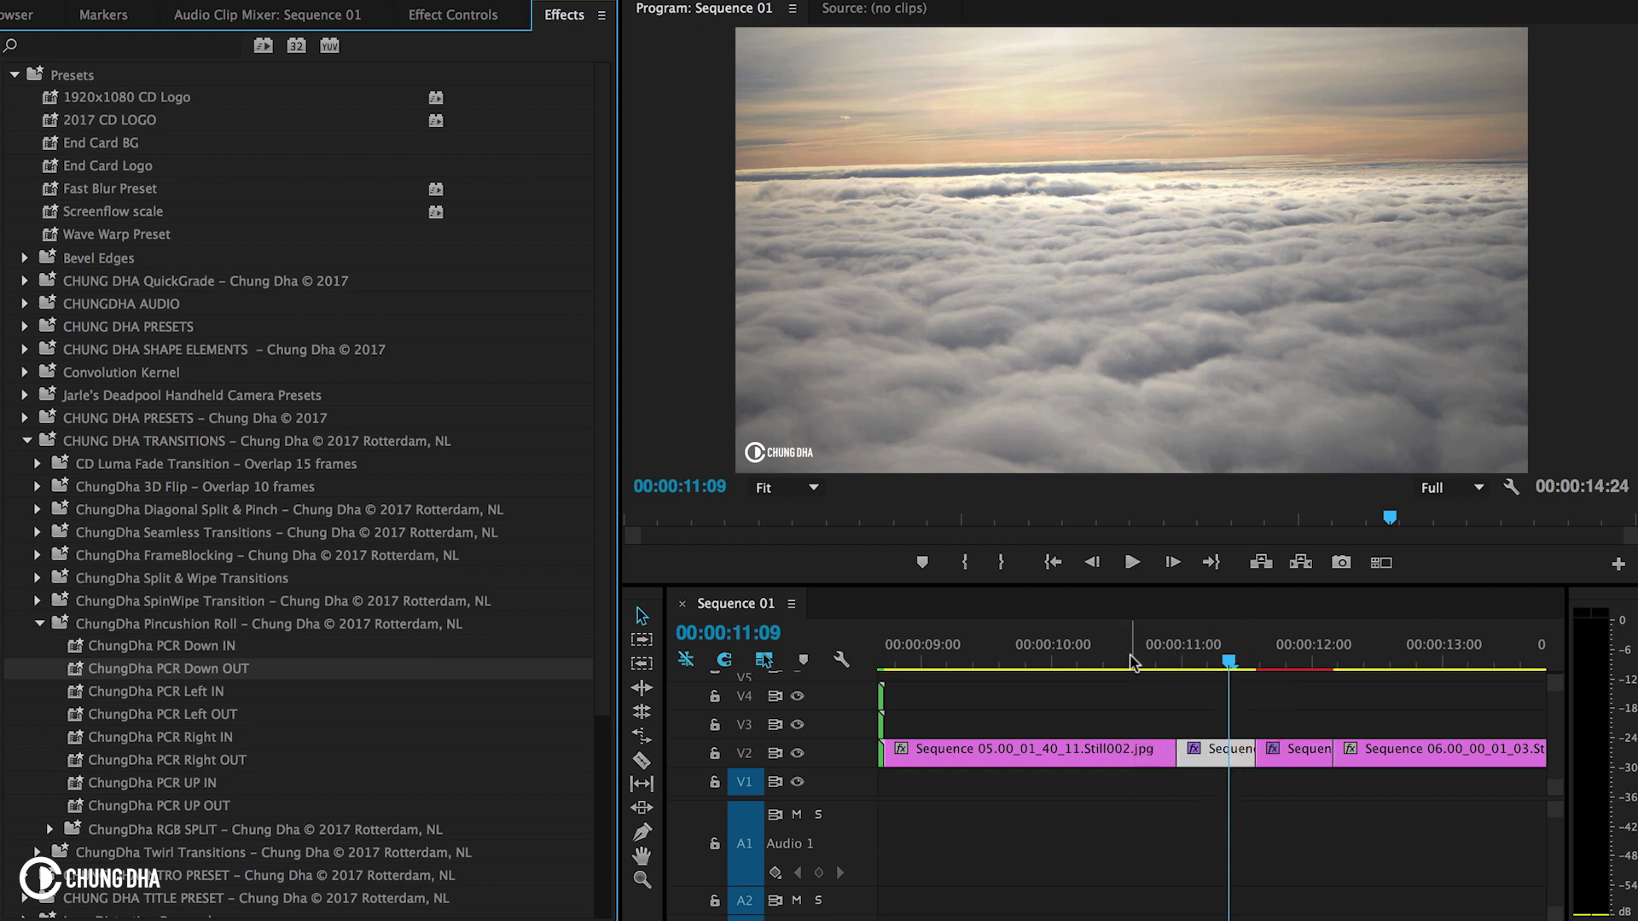
Play and scrub through the Down roll transition around 00:00:11:12
left_click(1171, 662)
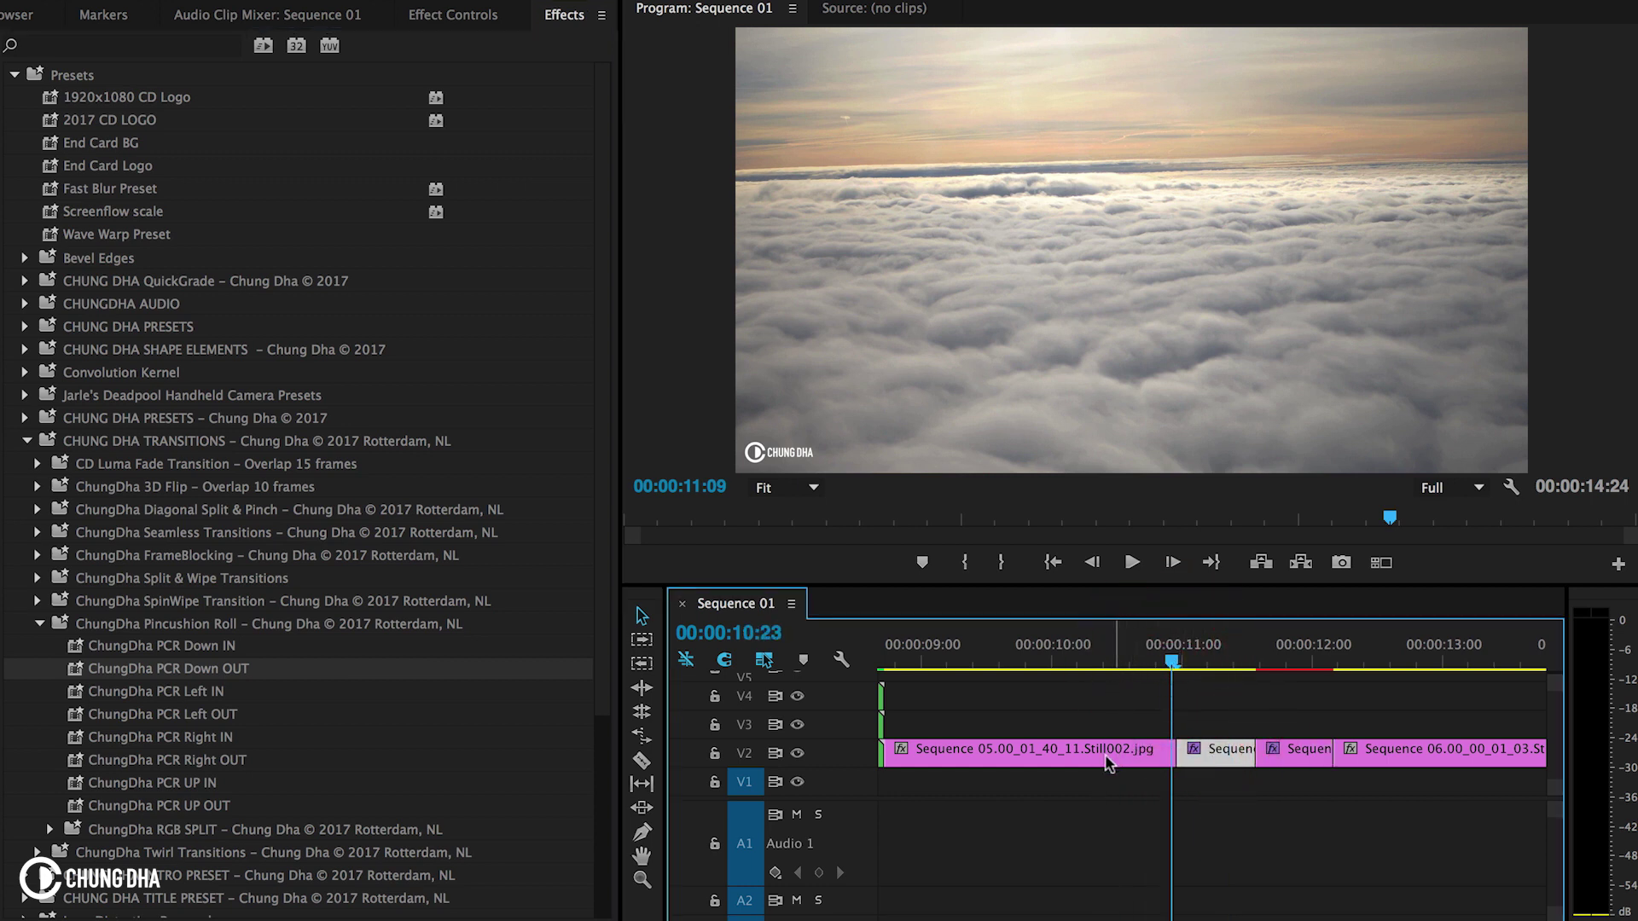
left_click(1198, 662)
left_click_drag(1200, 665, 1116, 689)
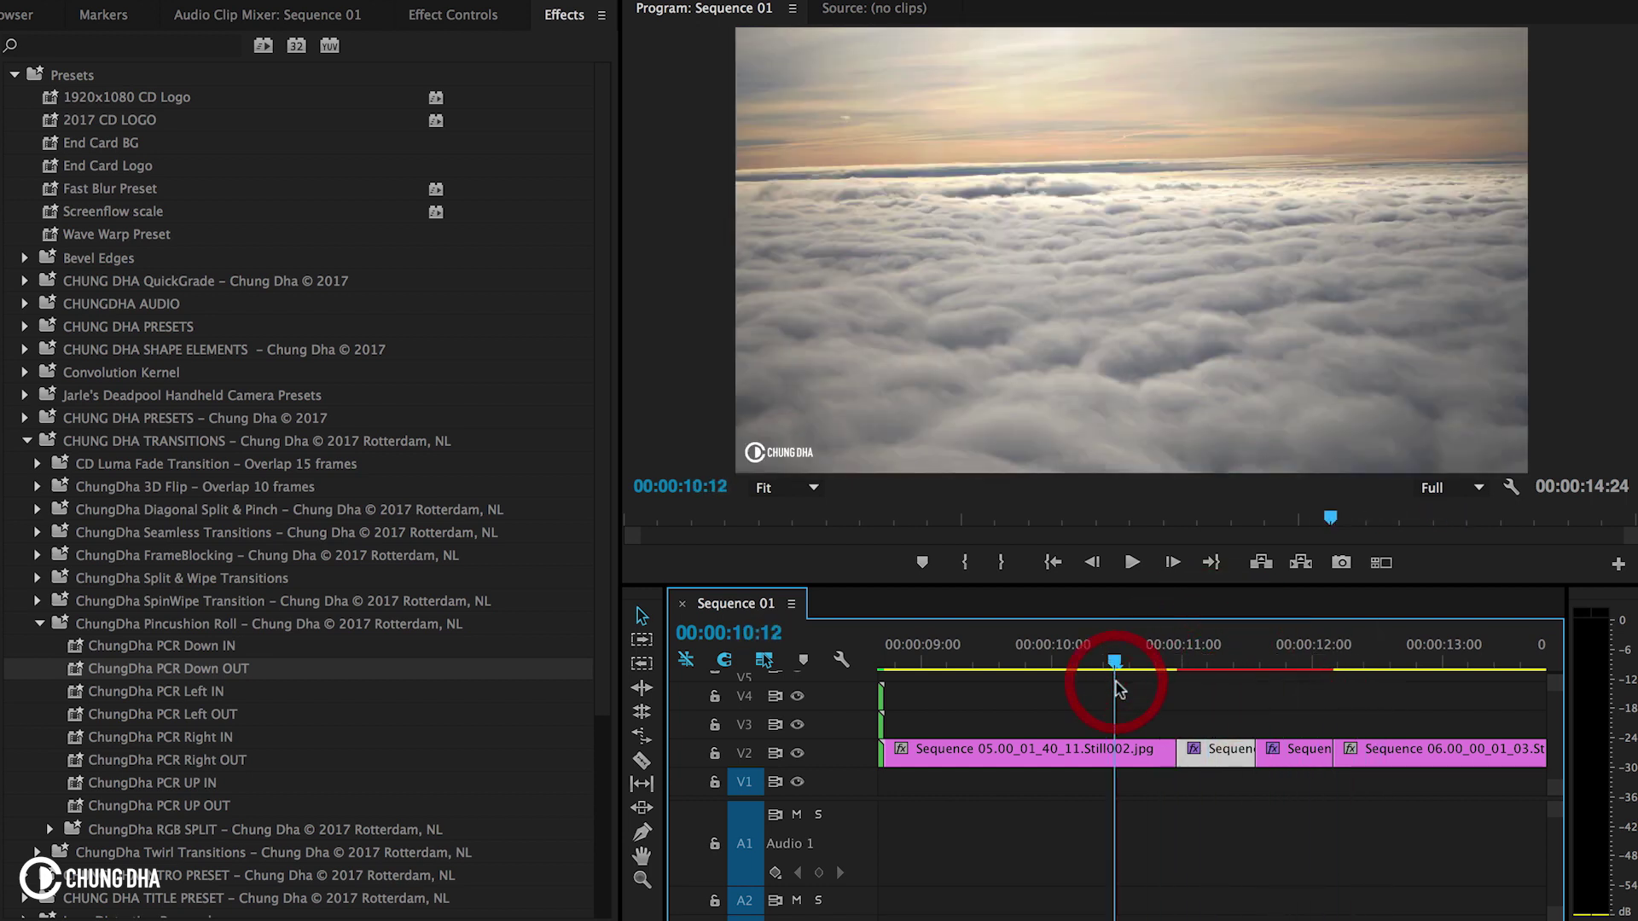
key("space")
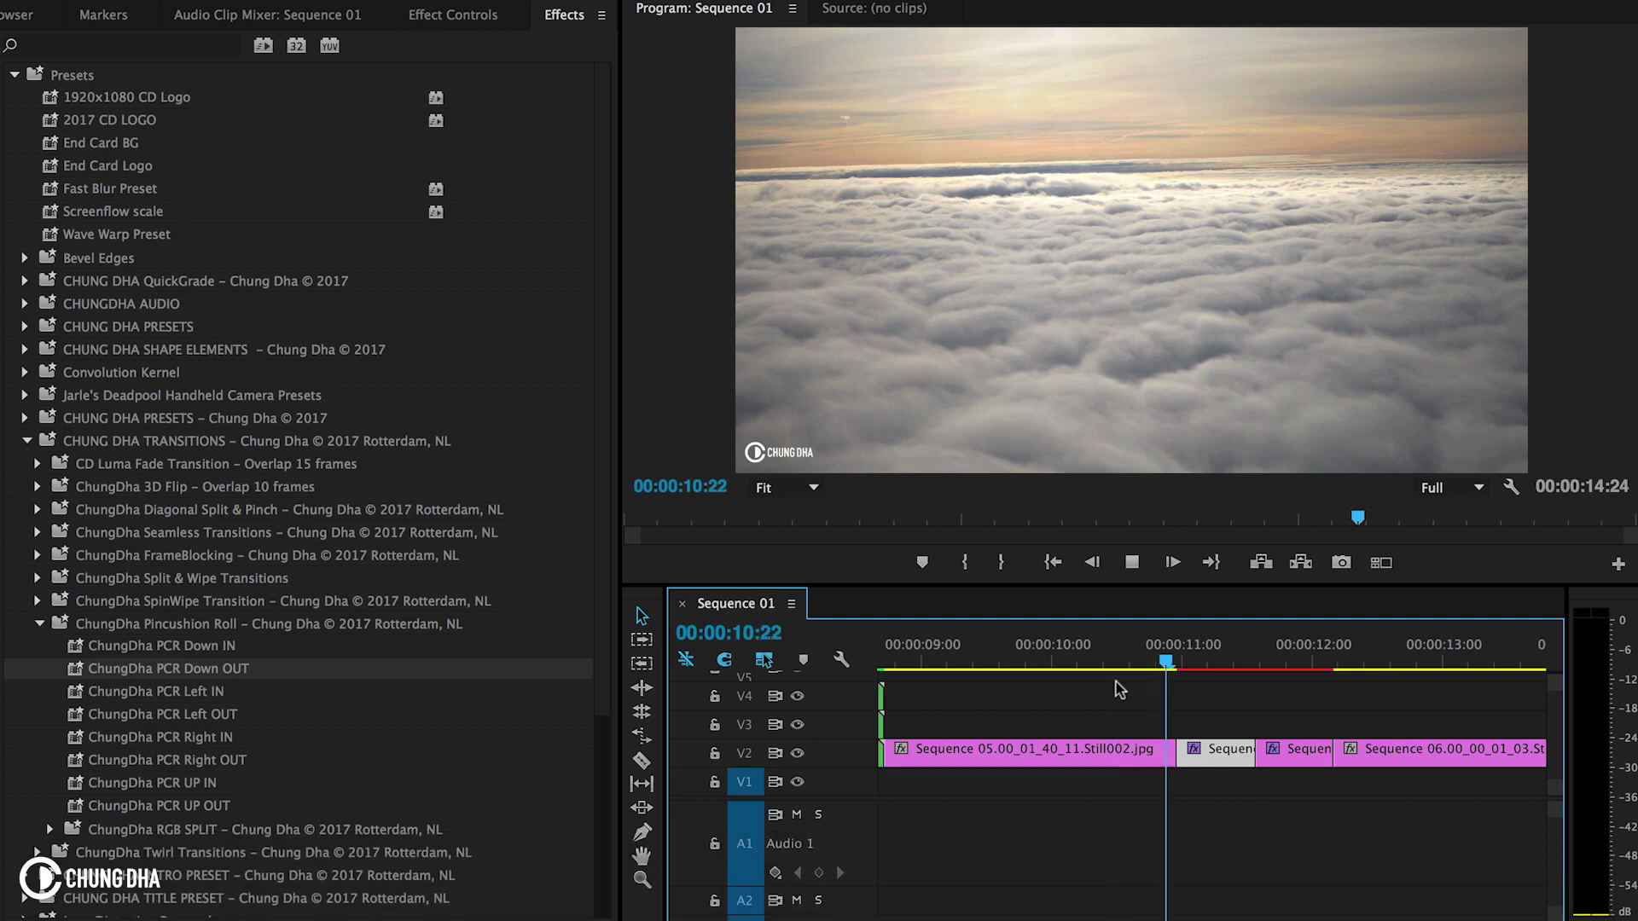
key("space")
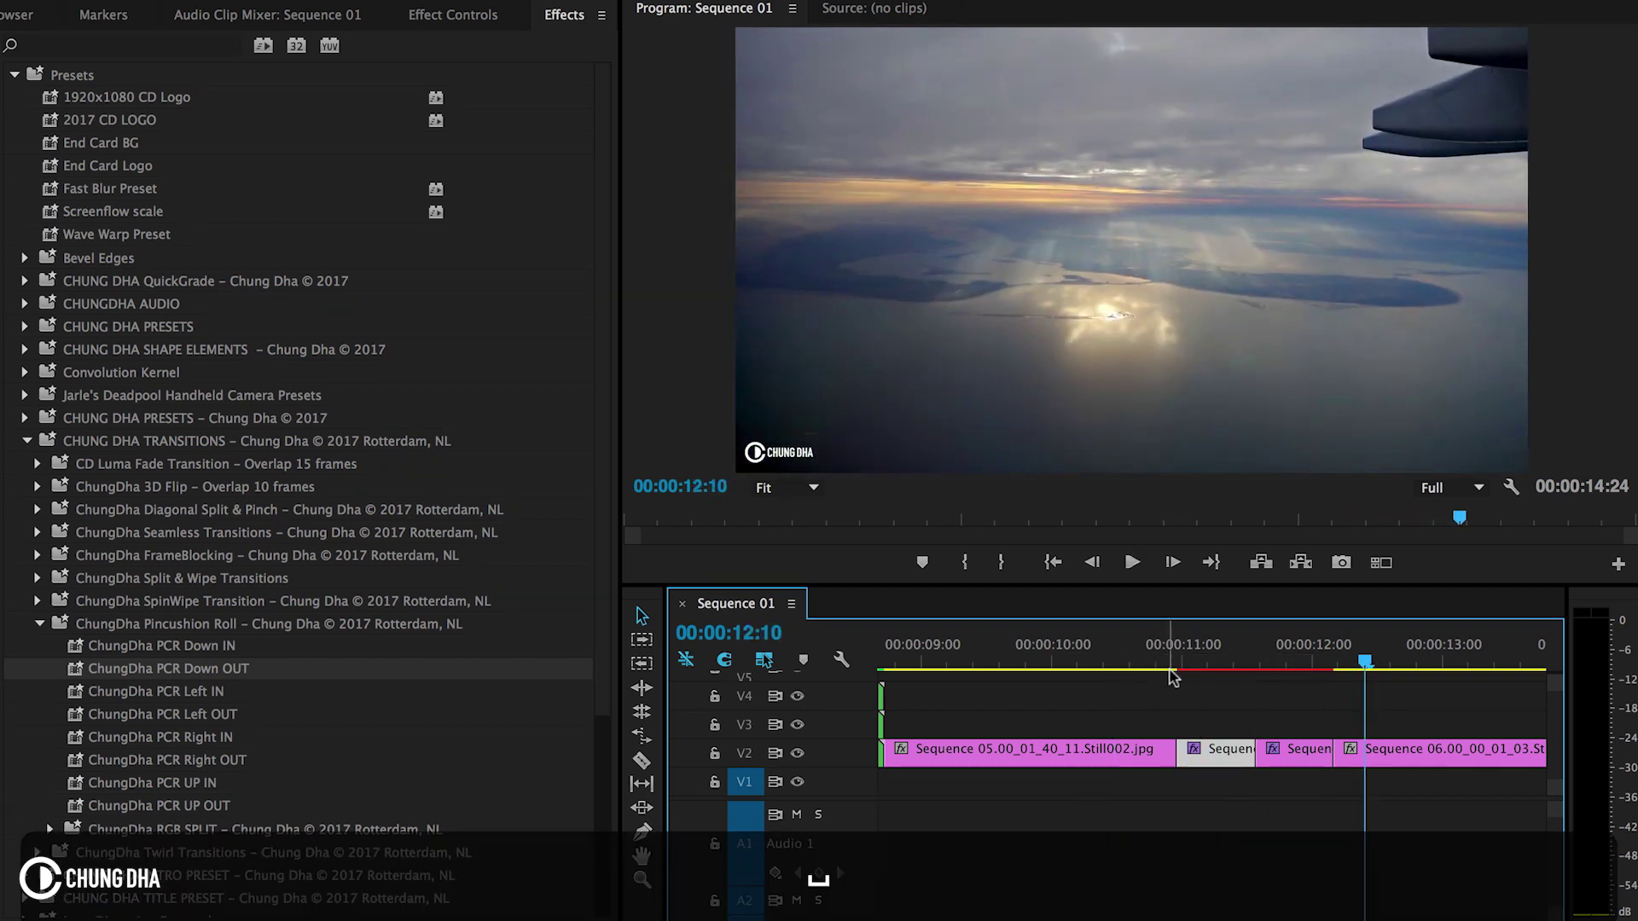
left_click_drag(1173, 664, 1362, 649)
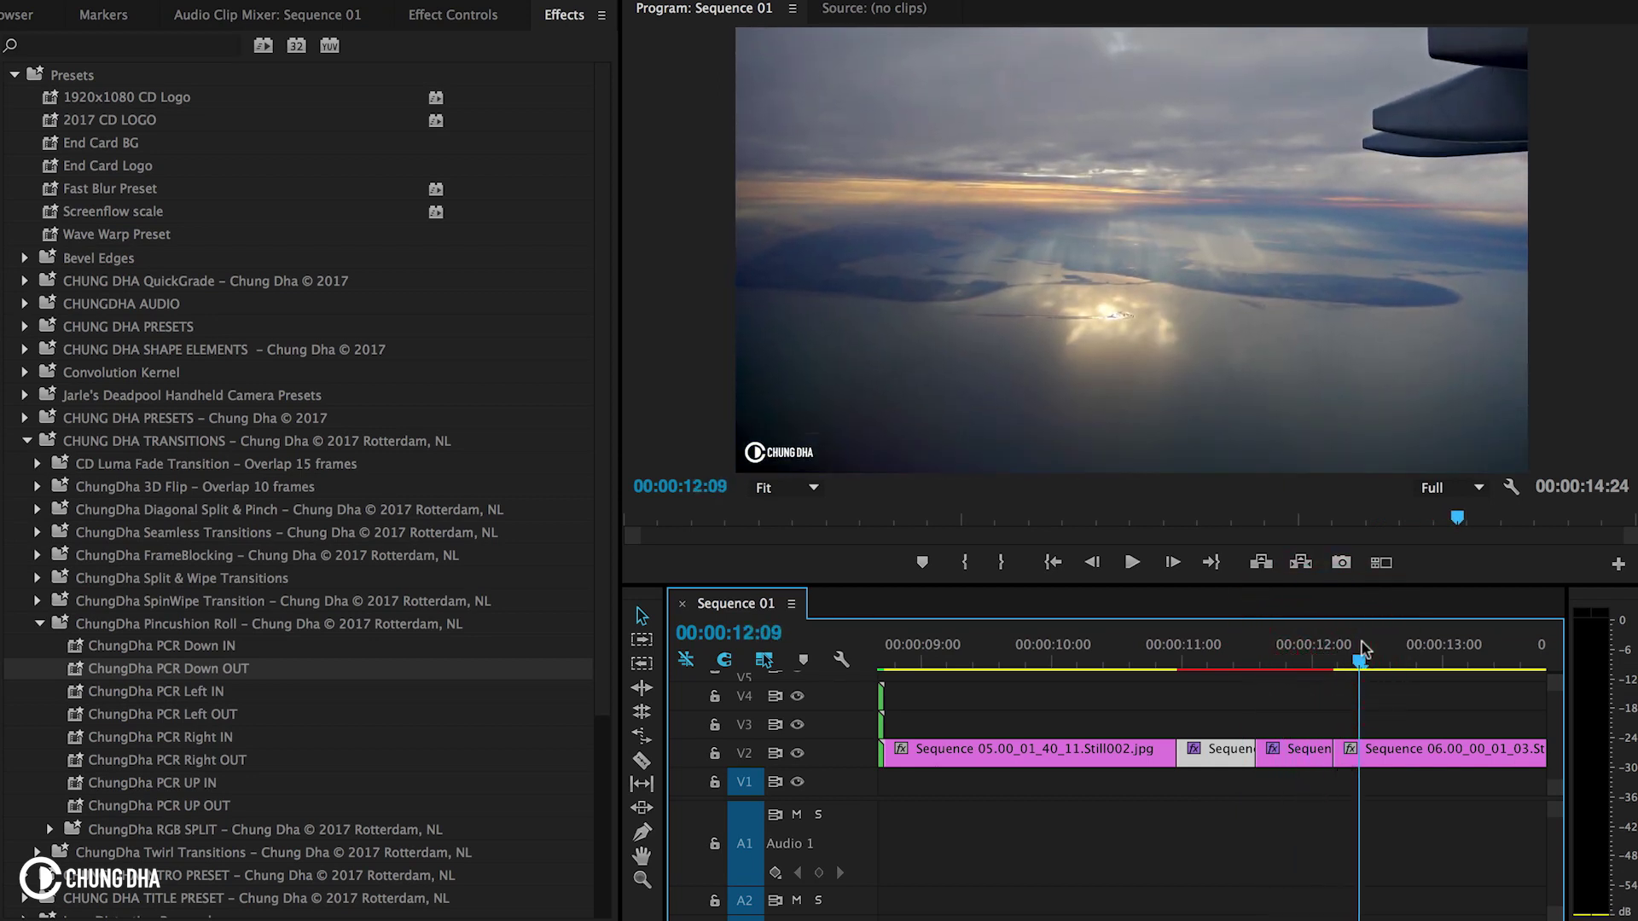
Undo the Down presets, then try PCR Left IN and Left OUT and preview them
key("super+z")
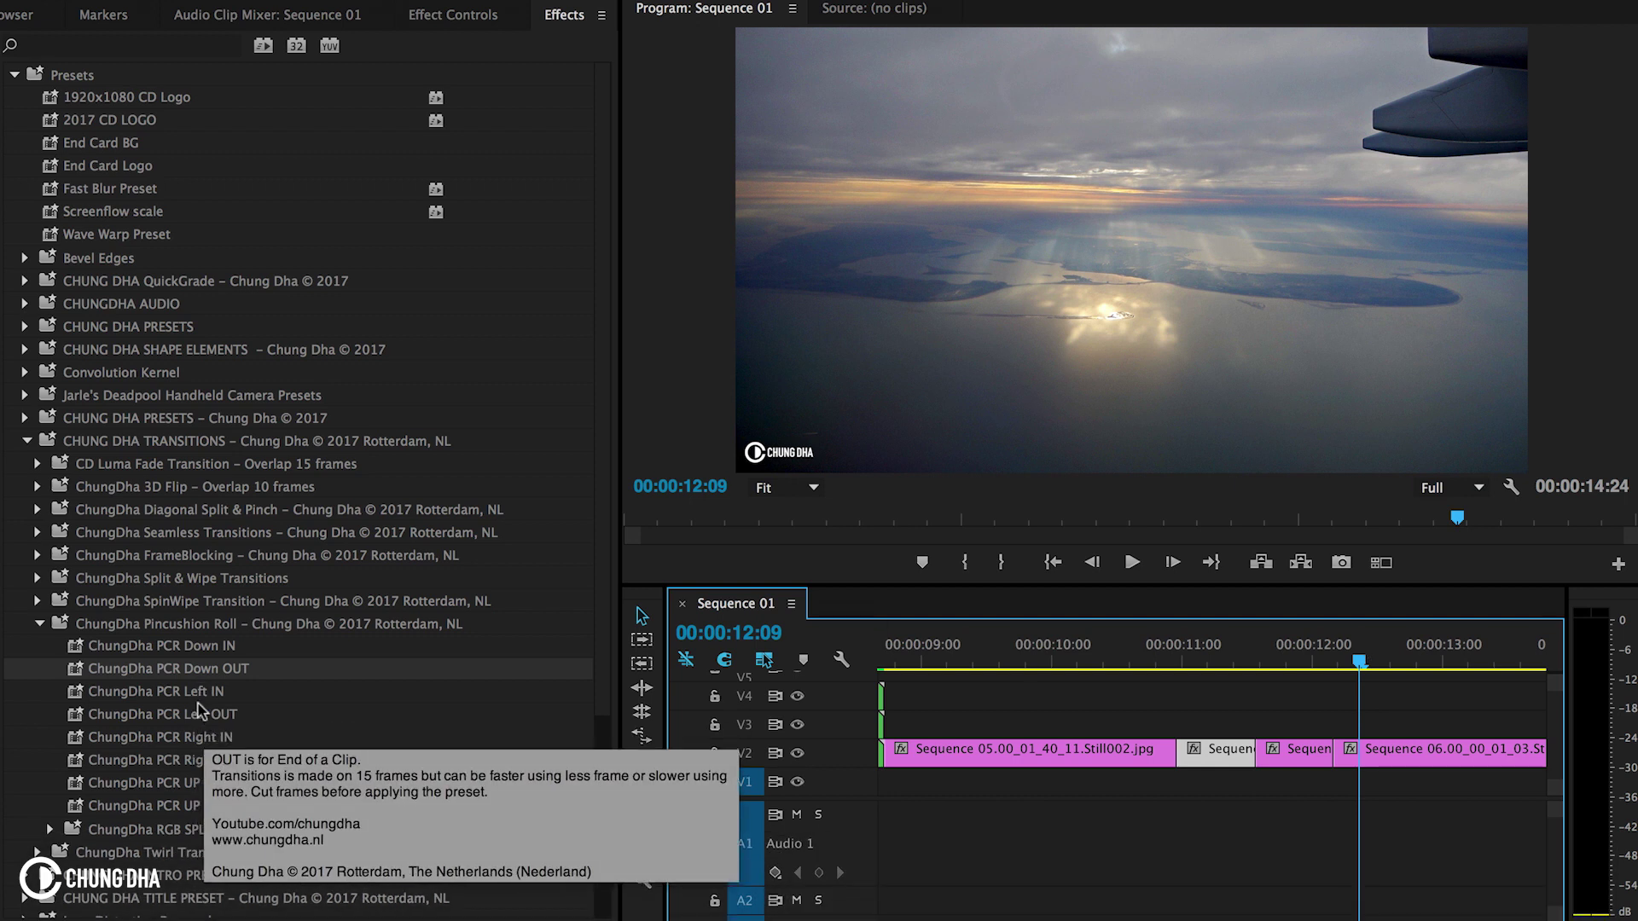
left_click_drag(221, 691, 1288, 762)
left_click_drag(182, 722, 1198, 750)
left_click(1120, 646)
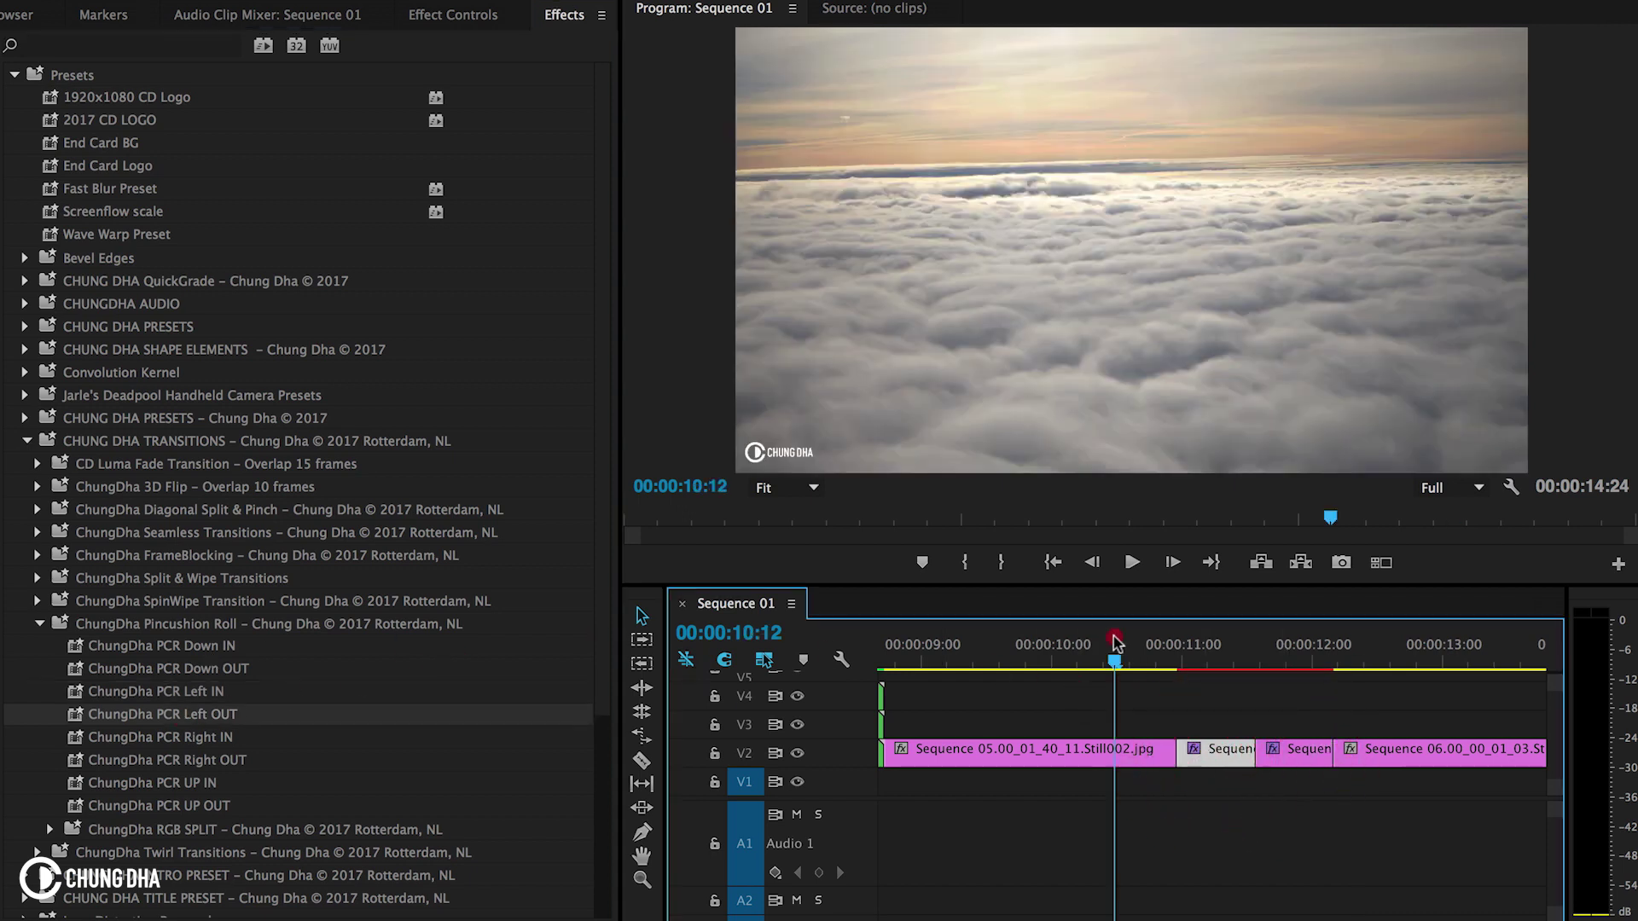
left_click(1133, 650)
key("space")
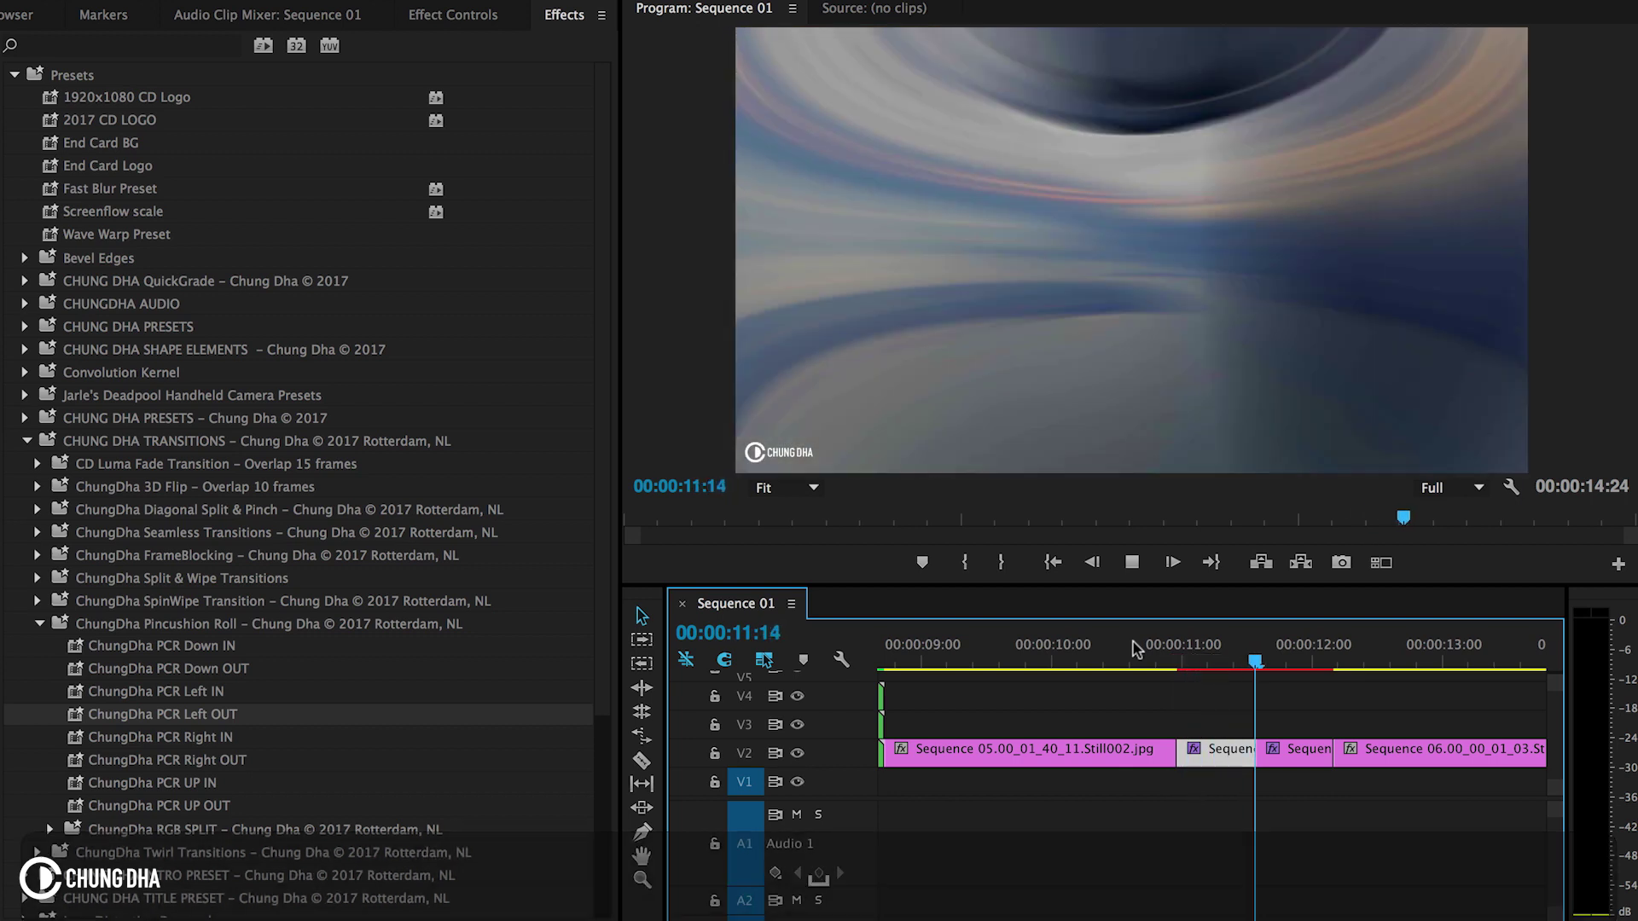
key("space")
left_click_drag(1139, 652, 1338, 653)
Replace the Left presets with PCR UP IN and UP OUT and preview the transition
key("super+z")
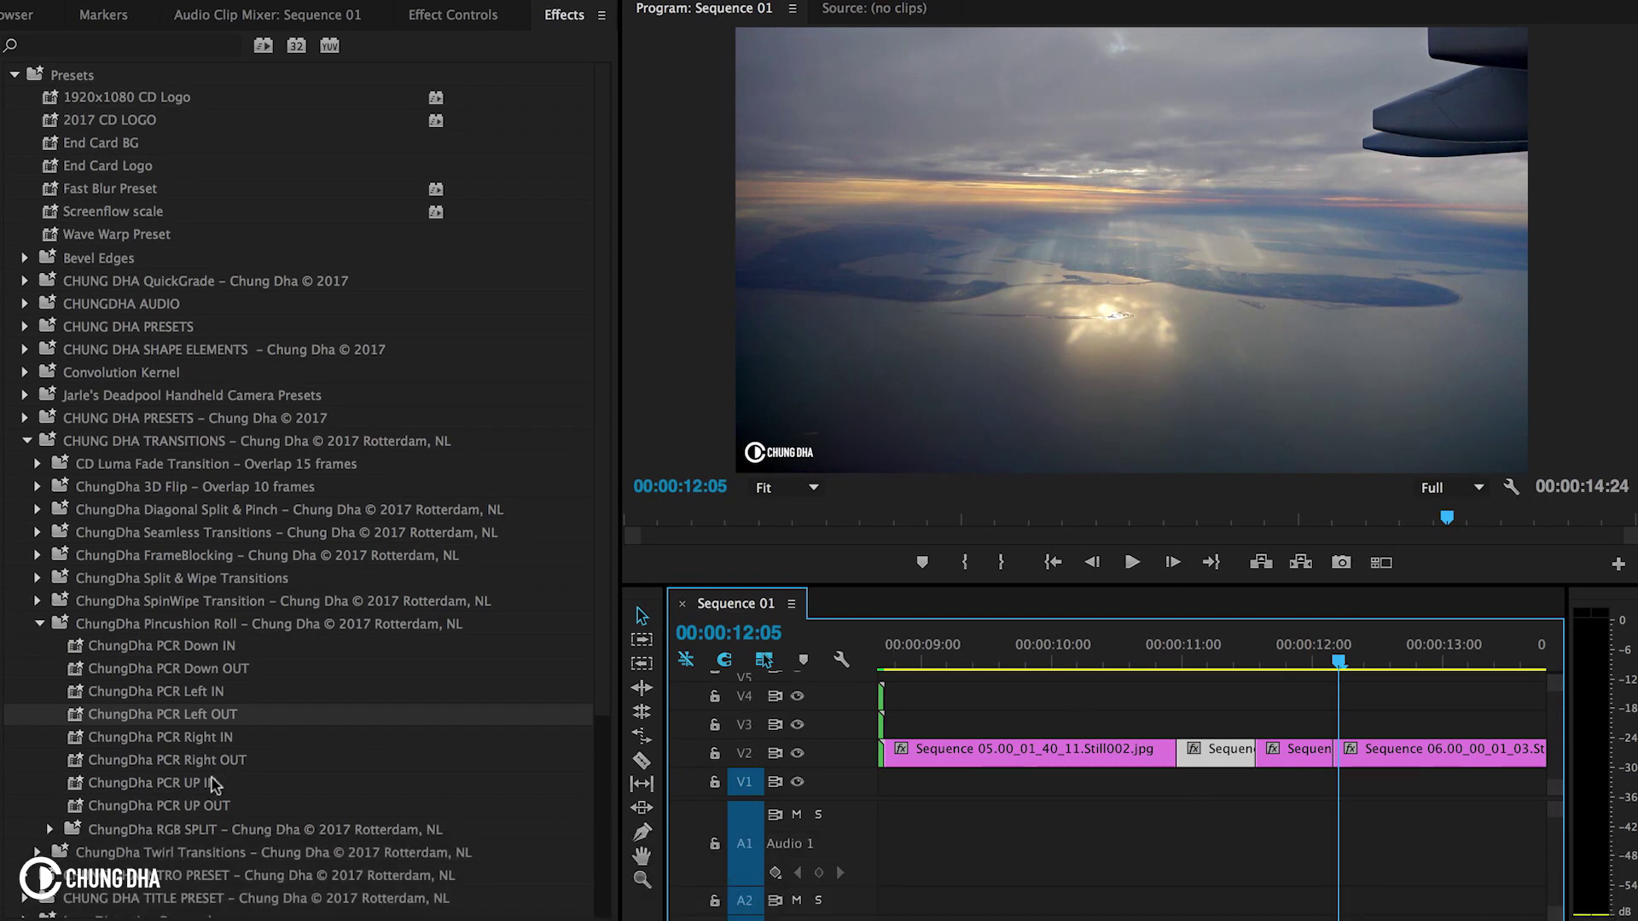
left_click_drag(205, 782, 1292, 753)
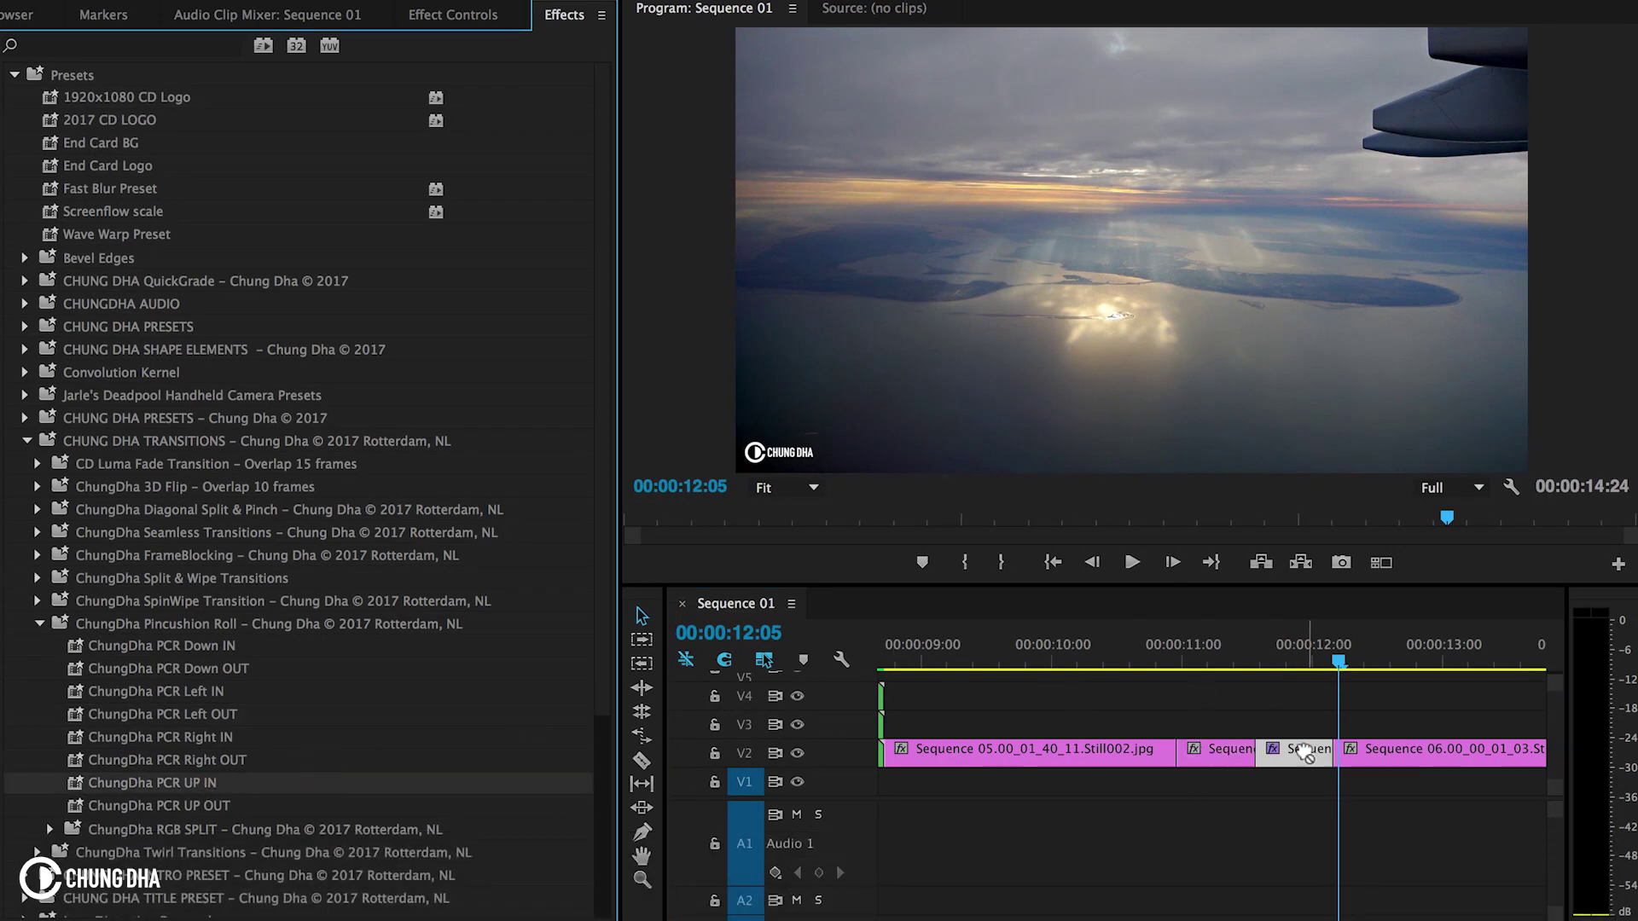
left_click_drag(173, 812, 1207, 755)
left_click(1135, 656)
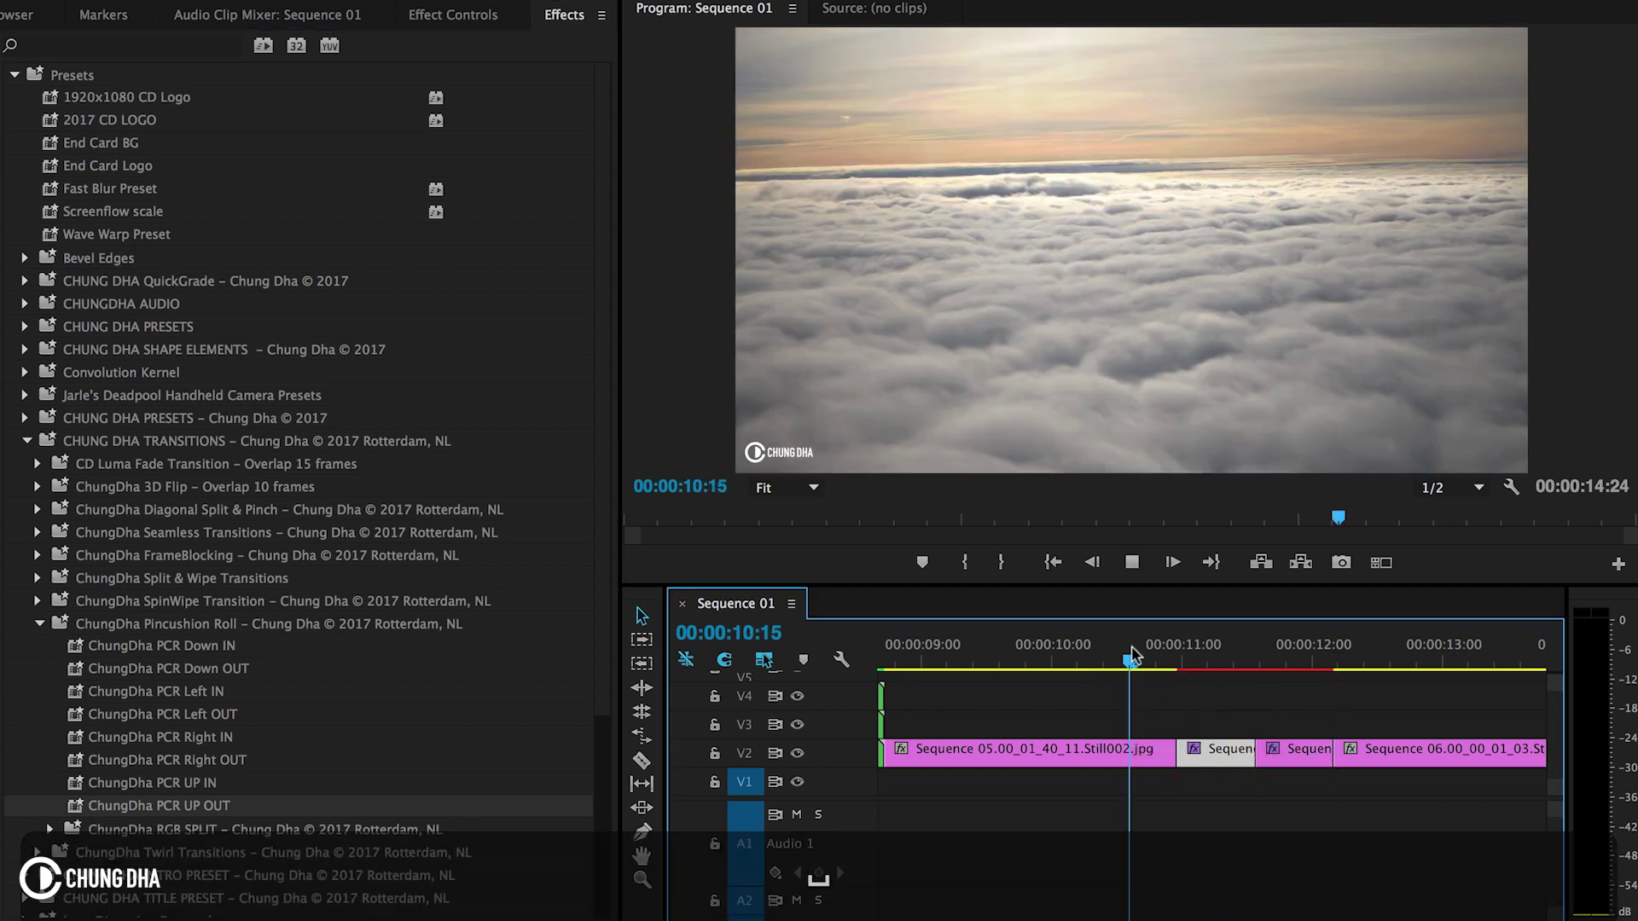
key("space")
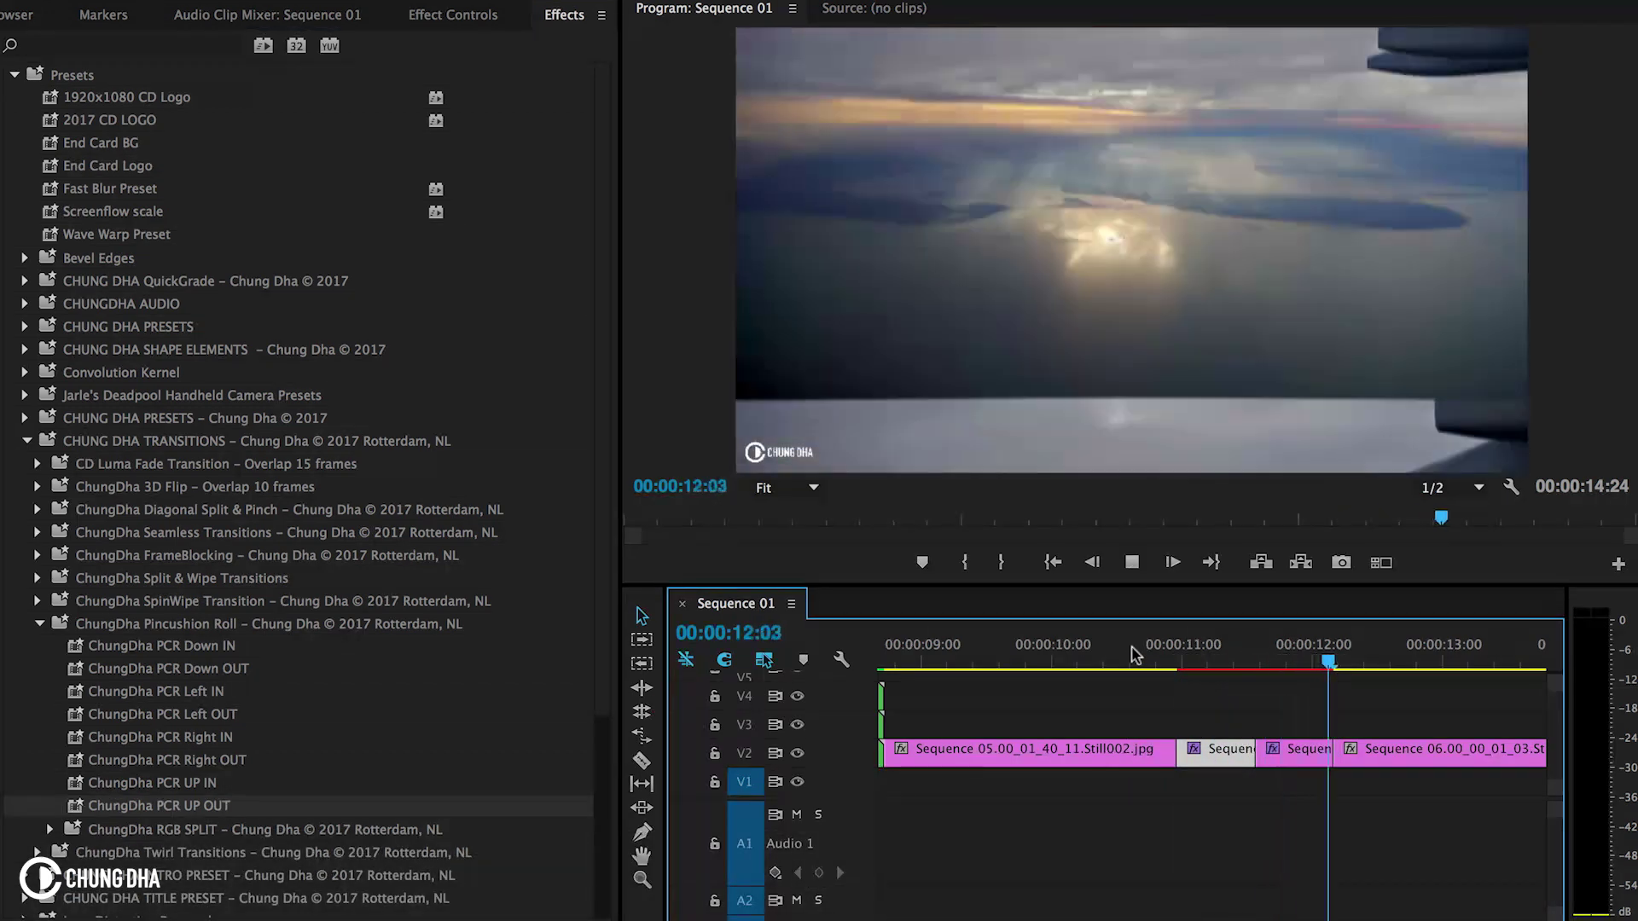
key("space")
left_click_drag(1135, 655, 1355, 657)
Nest both short V2 clips as Nested Sequence 08 and duplicate it up onto V3
left_click_drag(1233, 707, 1288, 755)
right_click(1288, 755)
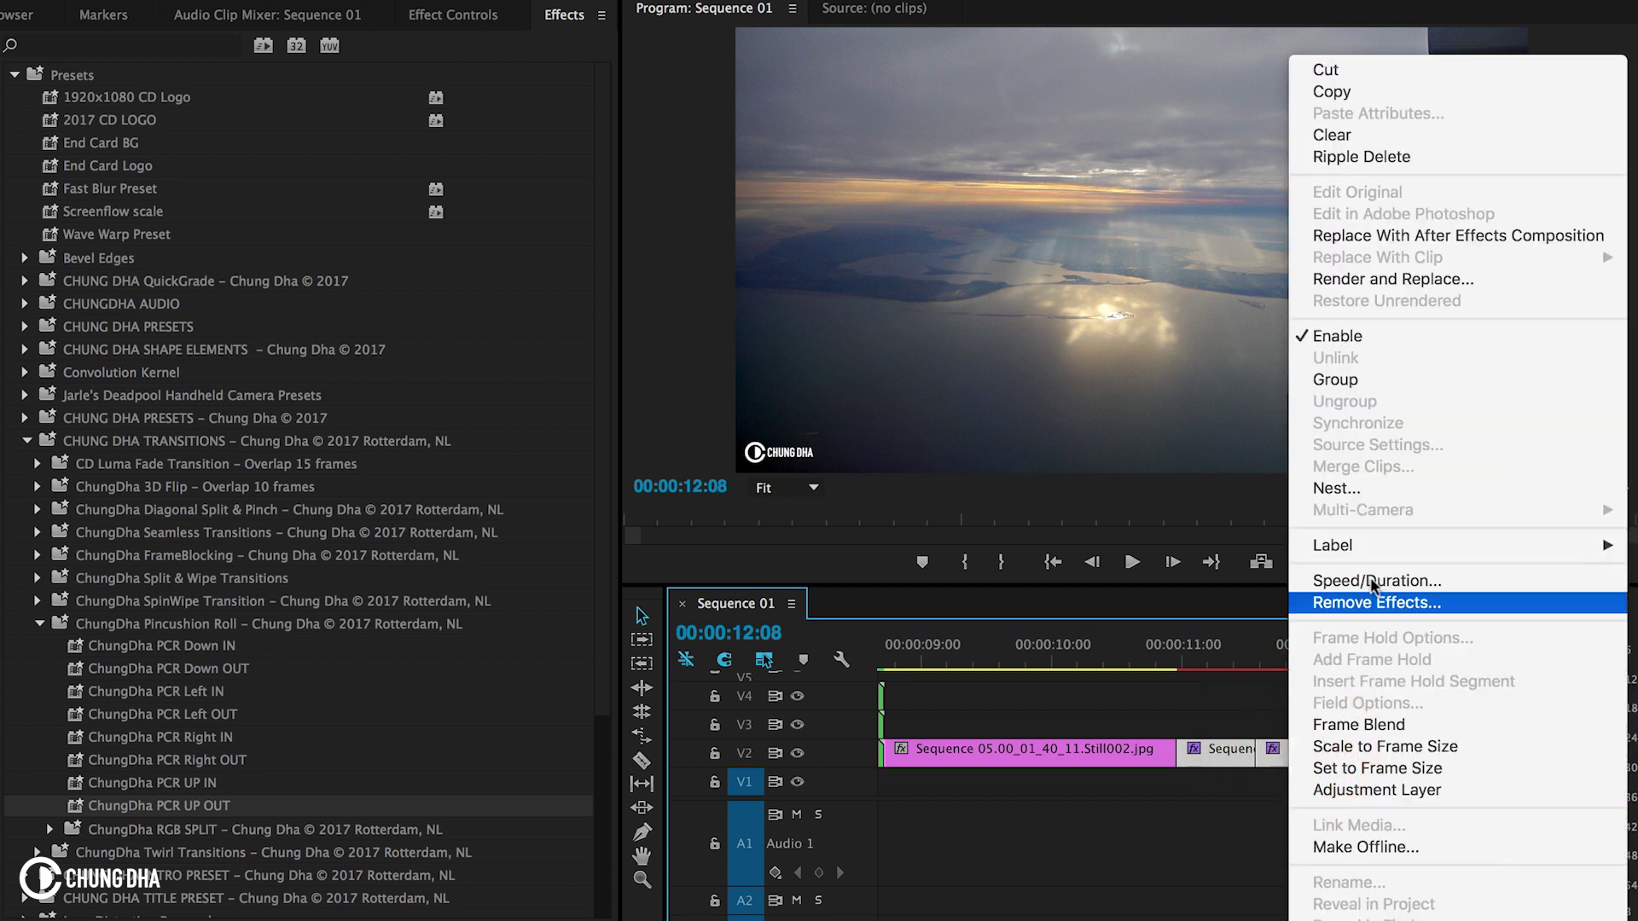
left_click(1378, 490)
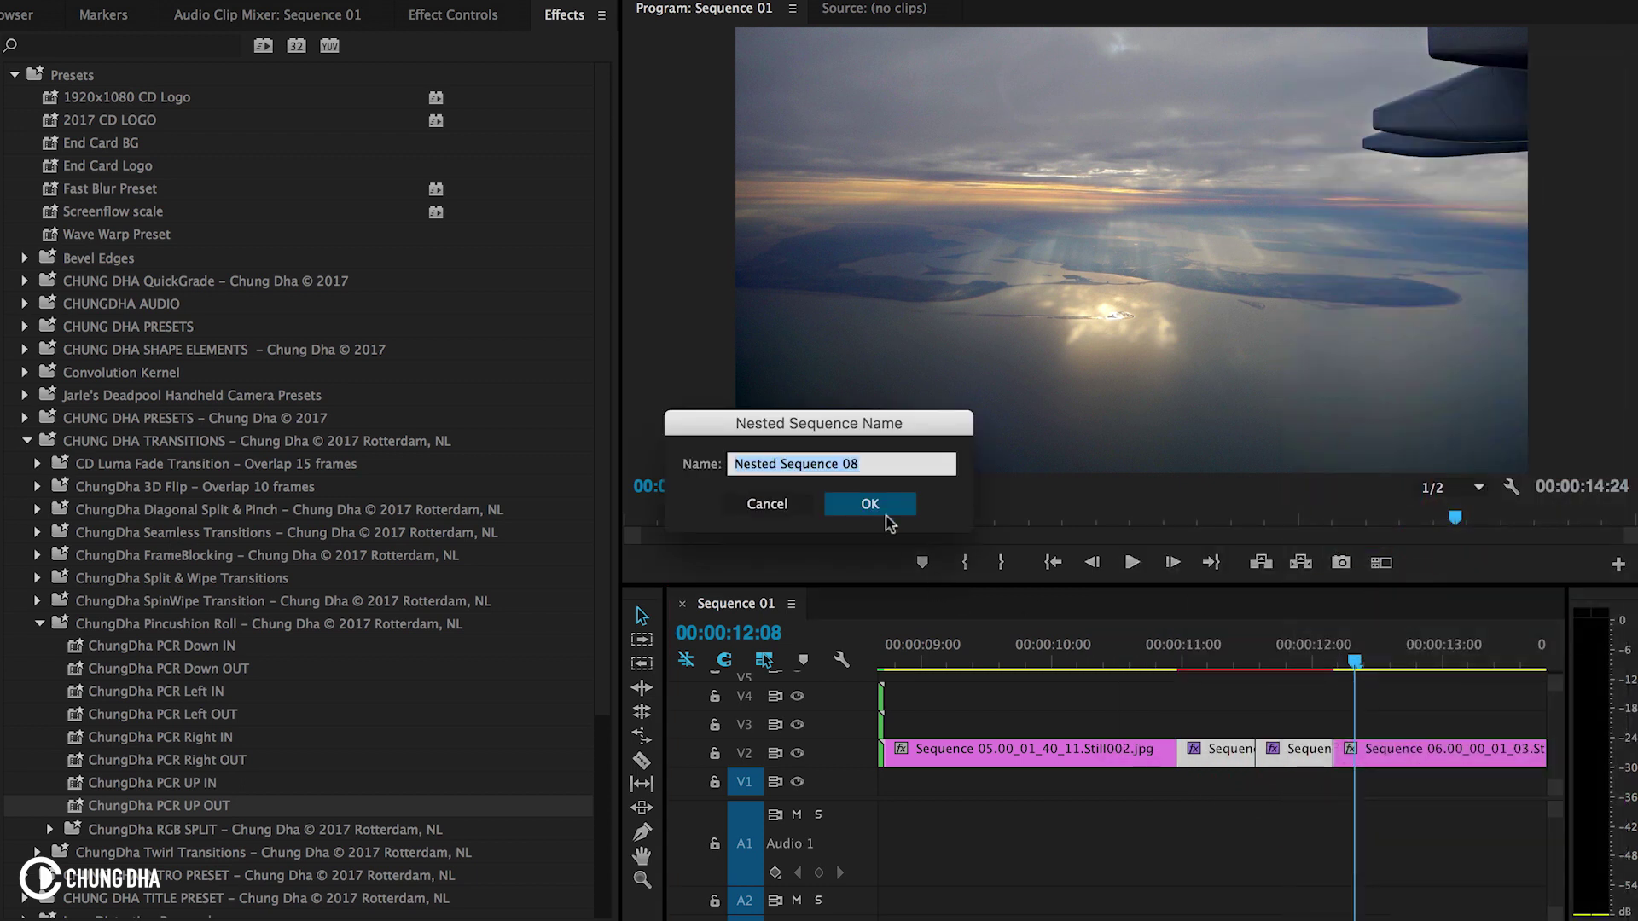
left_click(885, 513)
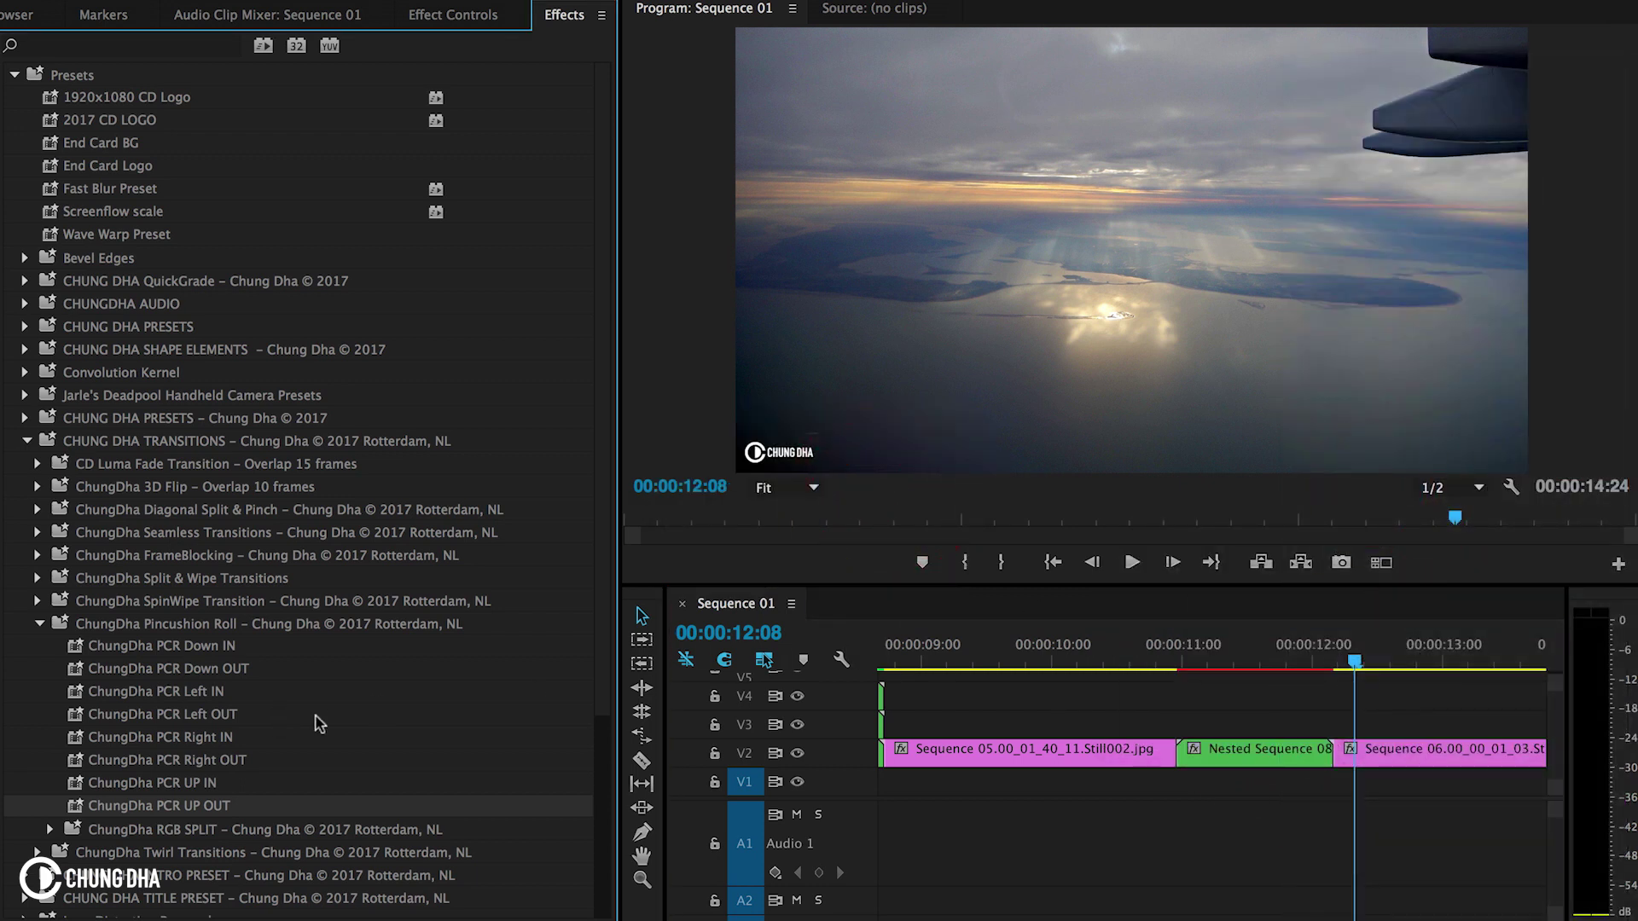
key("alt")
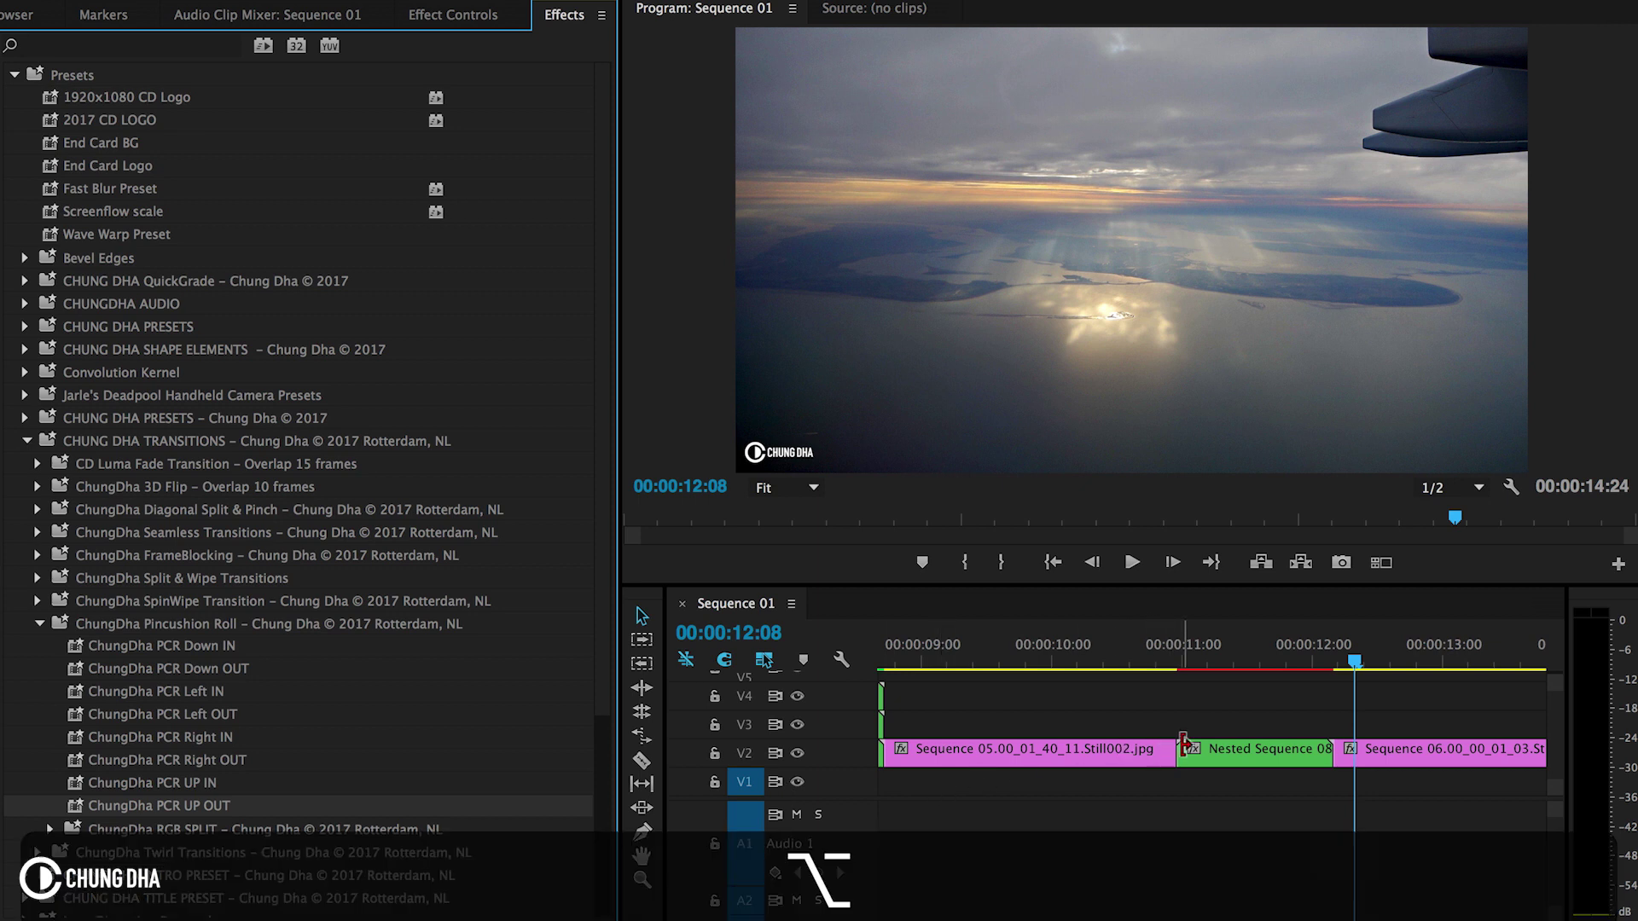
left_click_drag(1211, 757, 1232, 719)
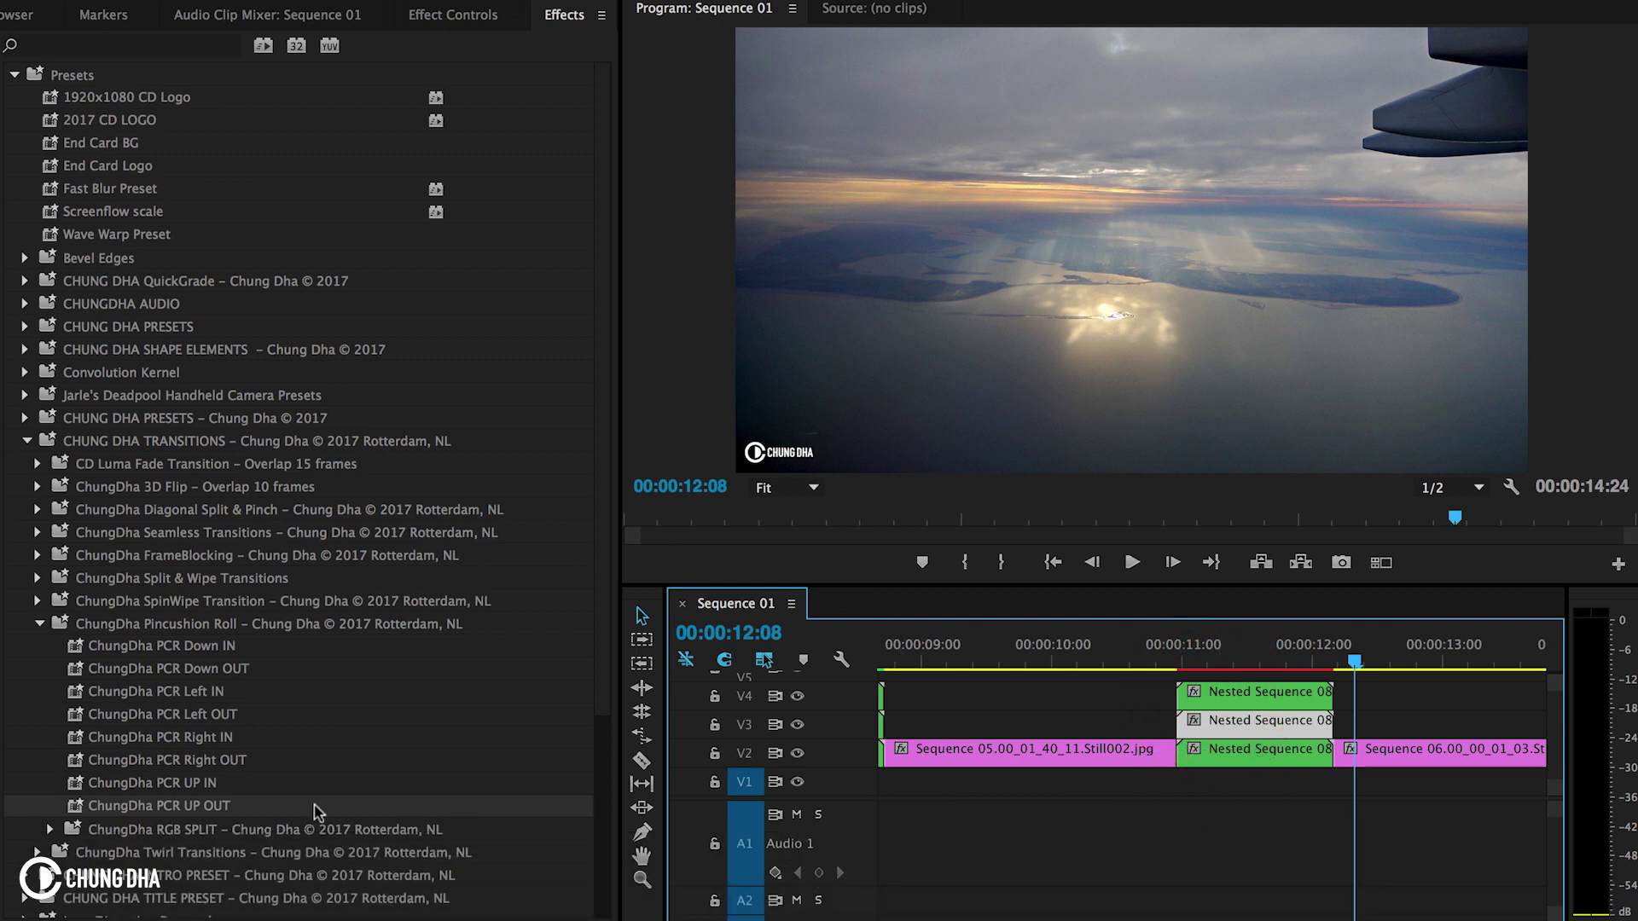
Apply ChungDha RGB Split TOP to the V4 clip, MID to V3 and BOT to V2
left_click(49, 829)
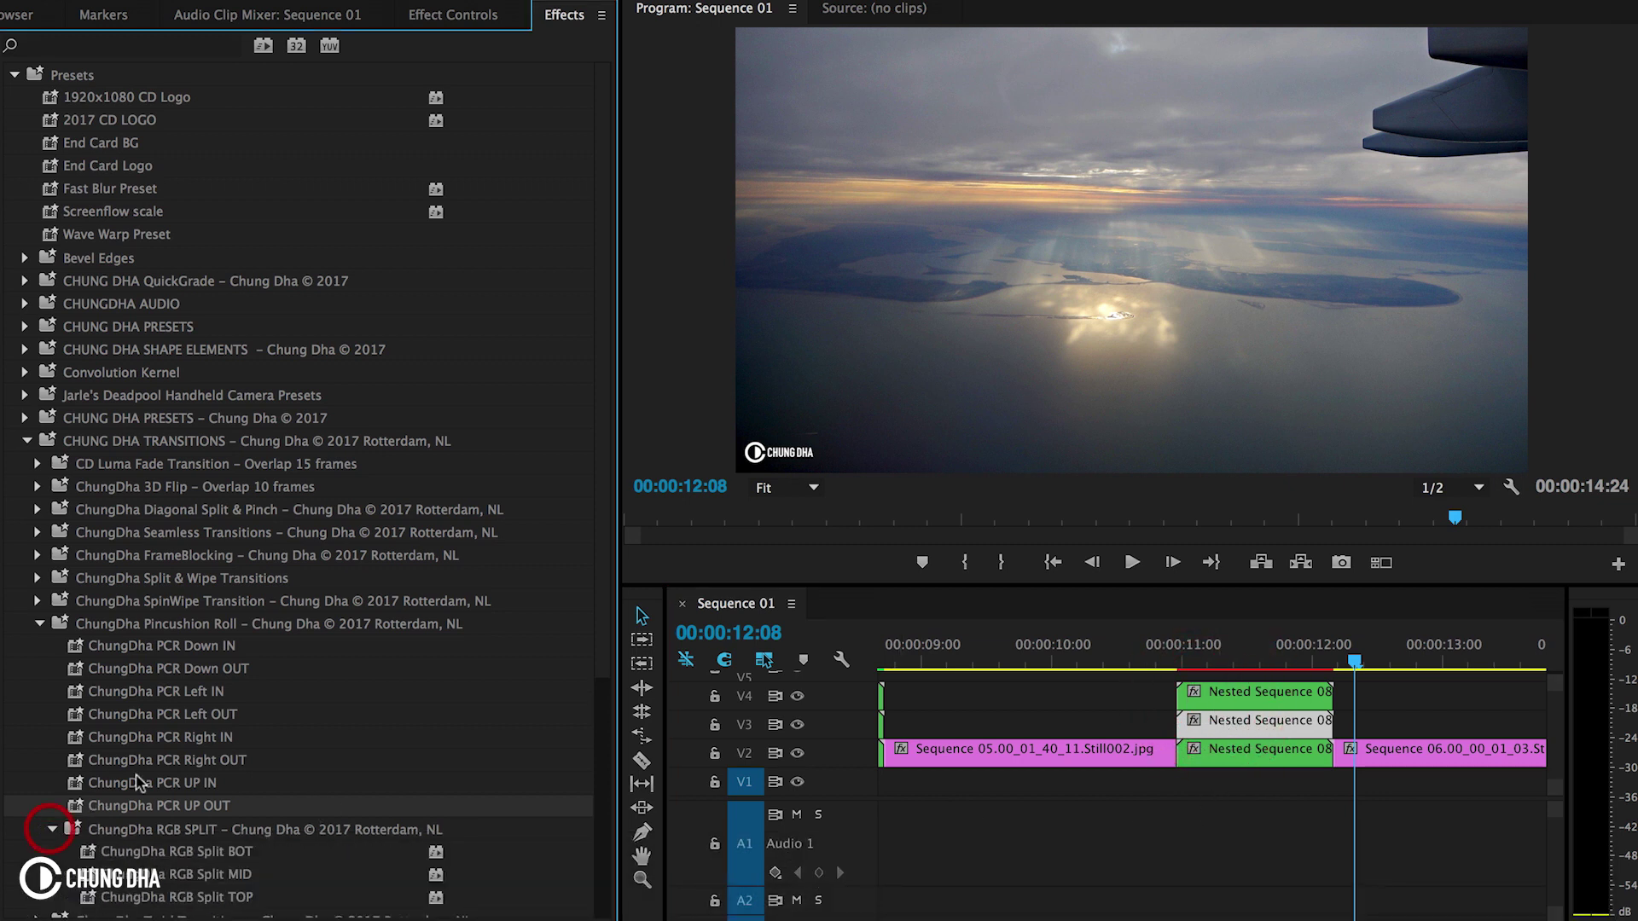
scroll(201, 732, "down", 3)
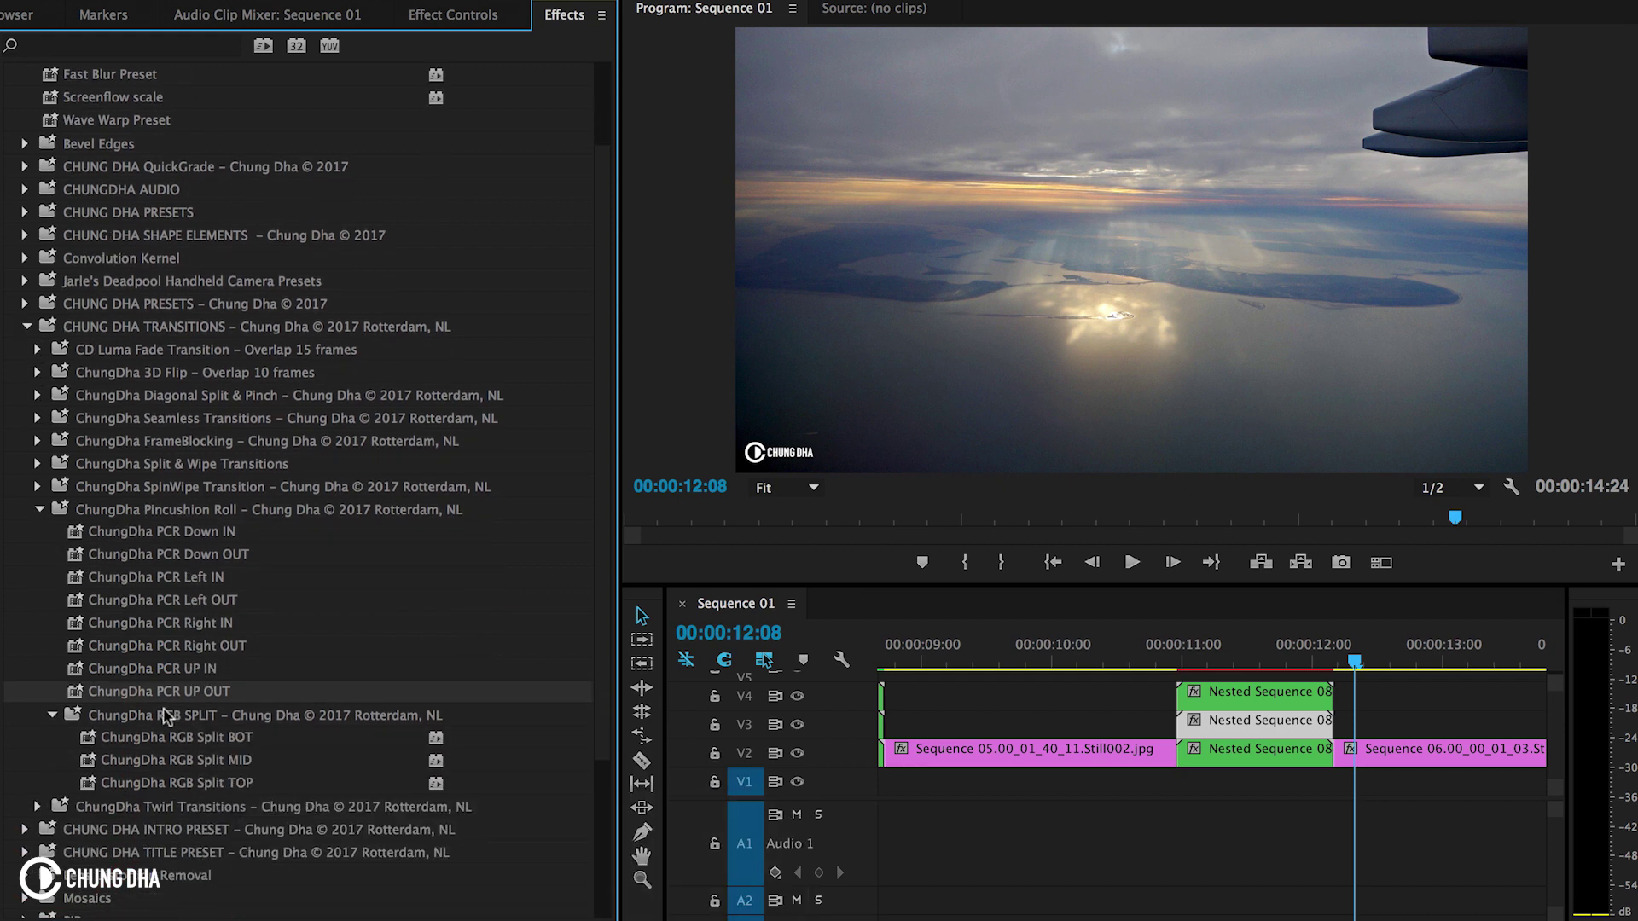
mouse_move(177, 748)
left_click_drag(176, 783, 1203, 691)
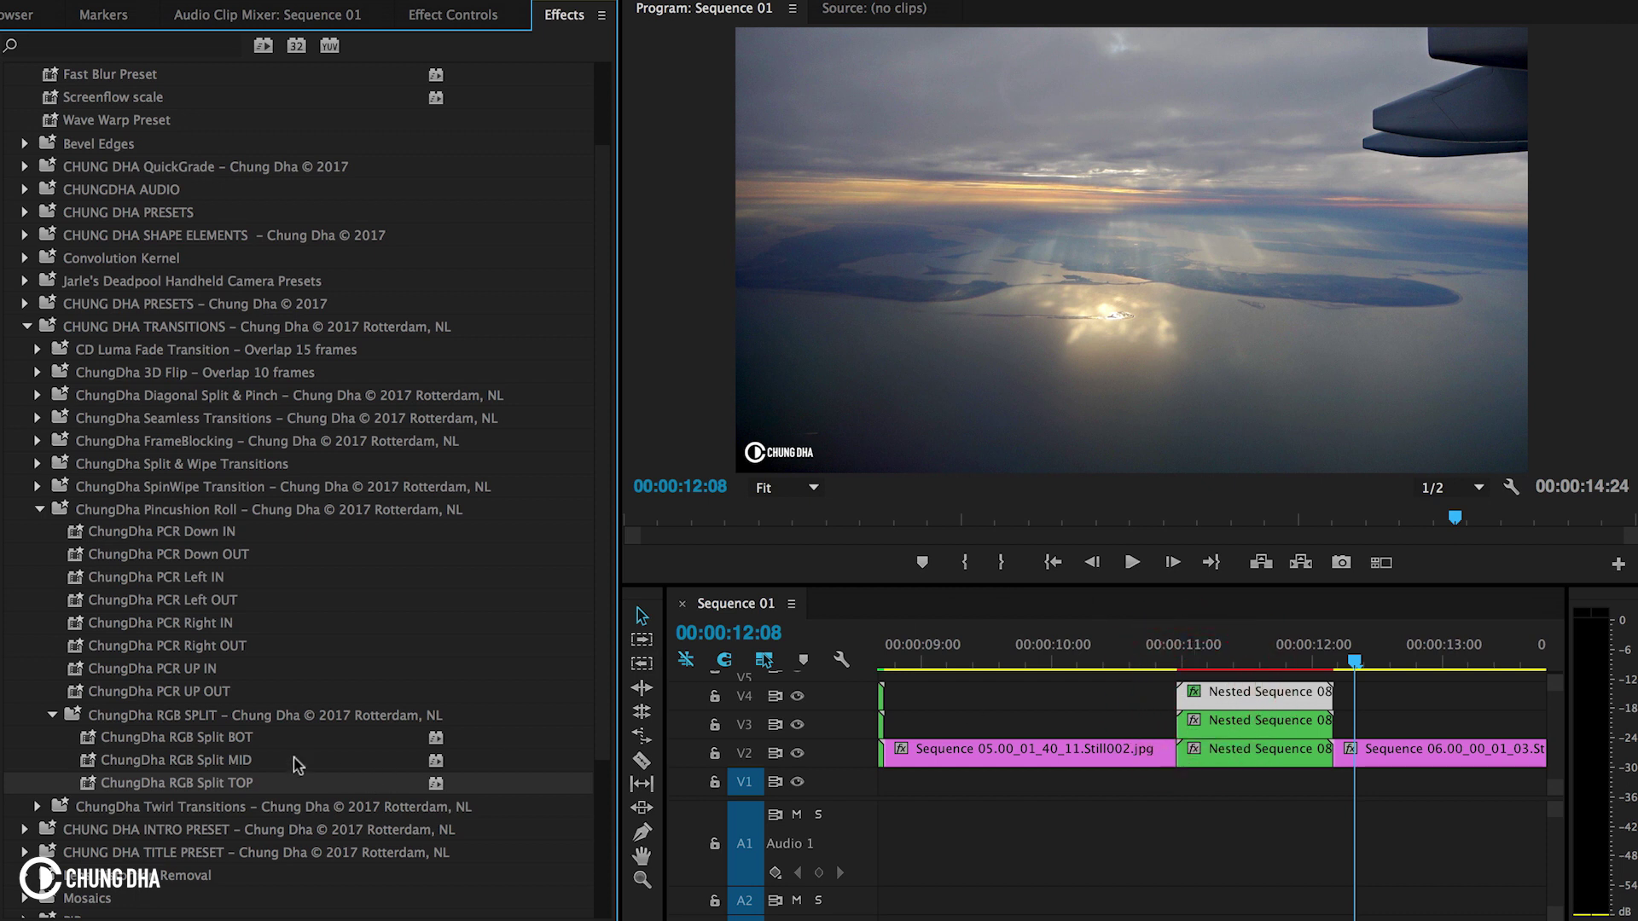
left_click_drag(277, 760, 1195, 721)
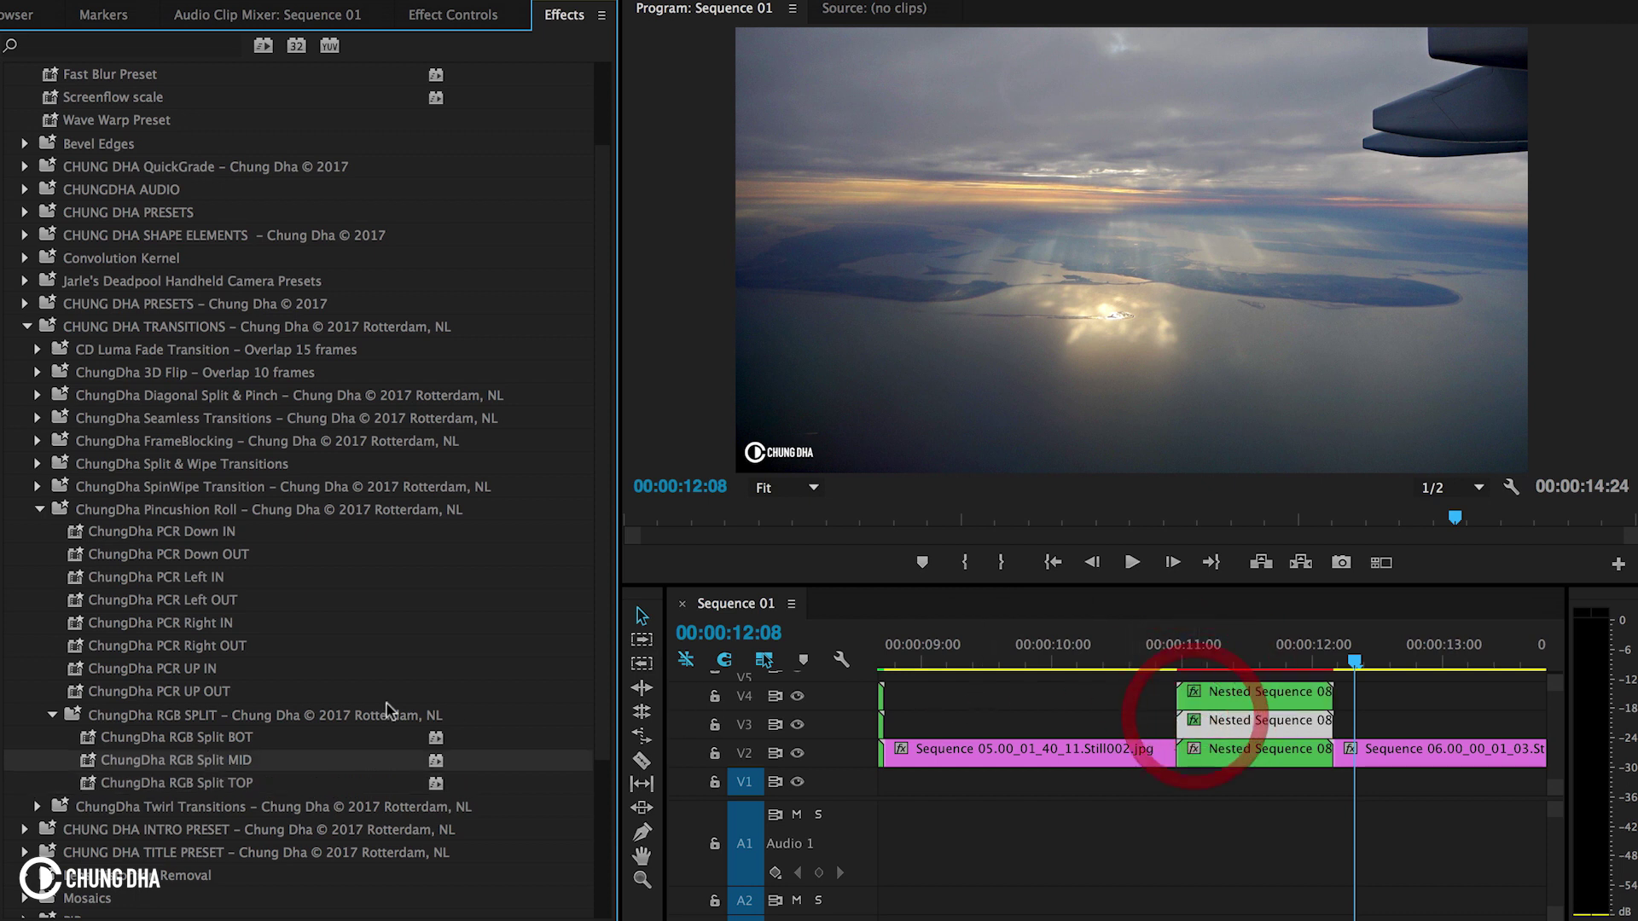
left_click_drag(218, 739, 1210, 759)
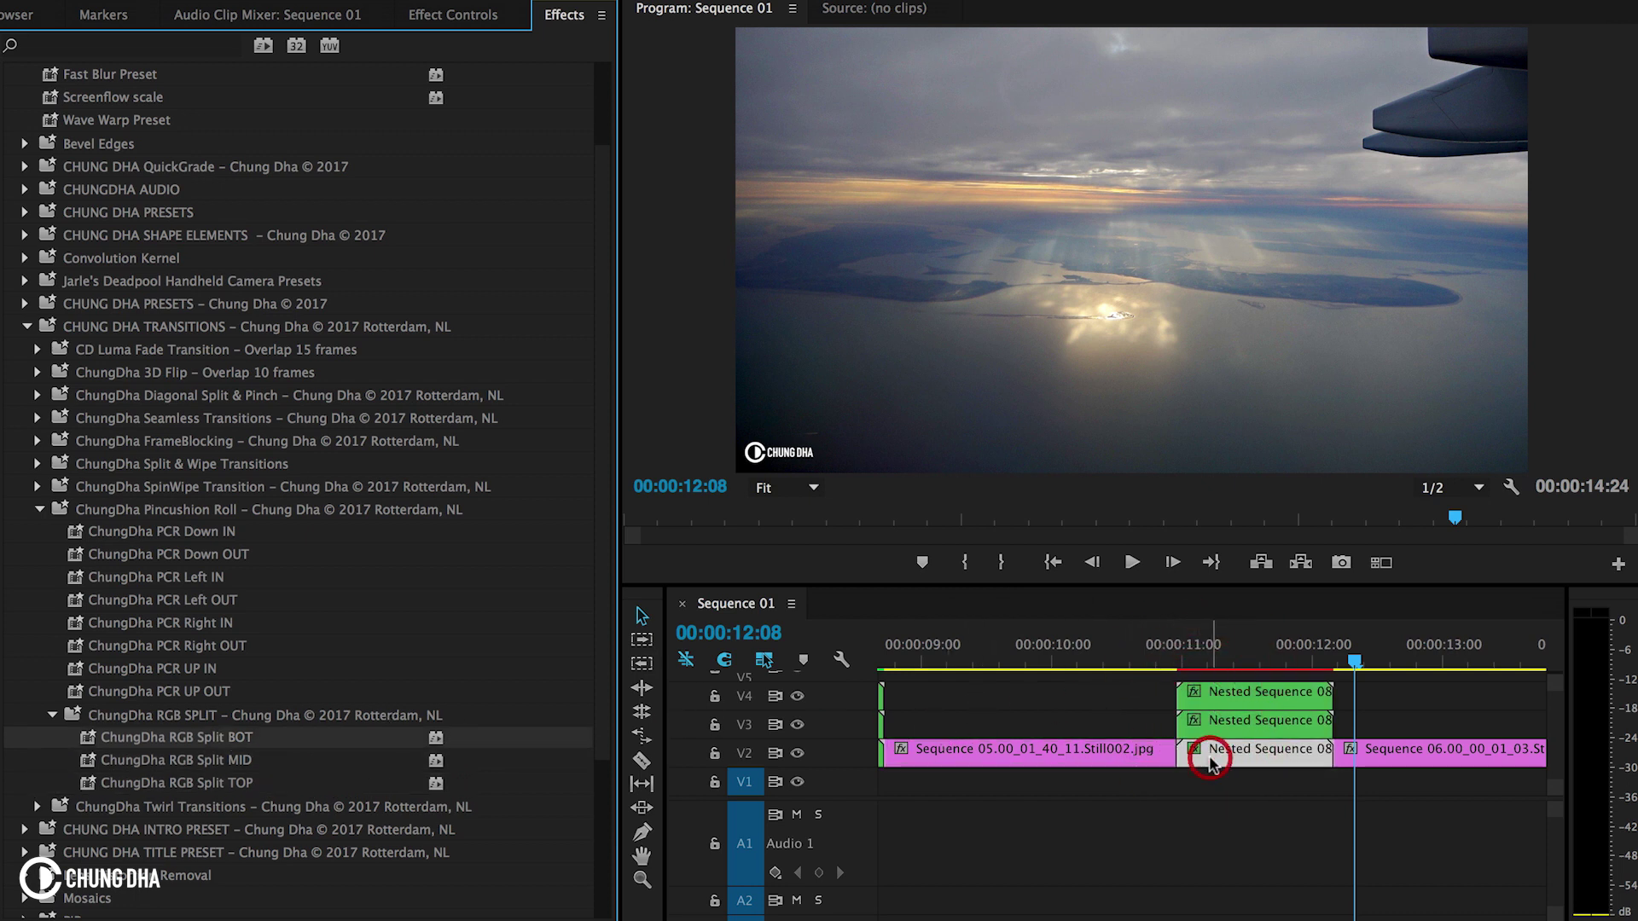
Play back the combined RGB split and pincushion roll transition
key("Up")
key("j")
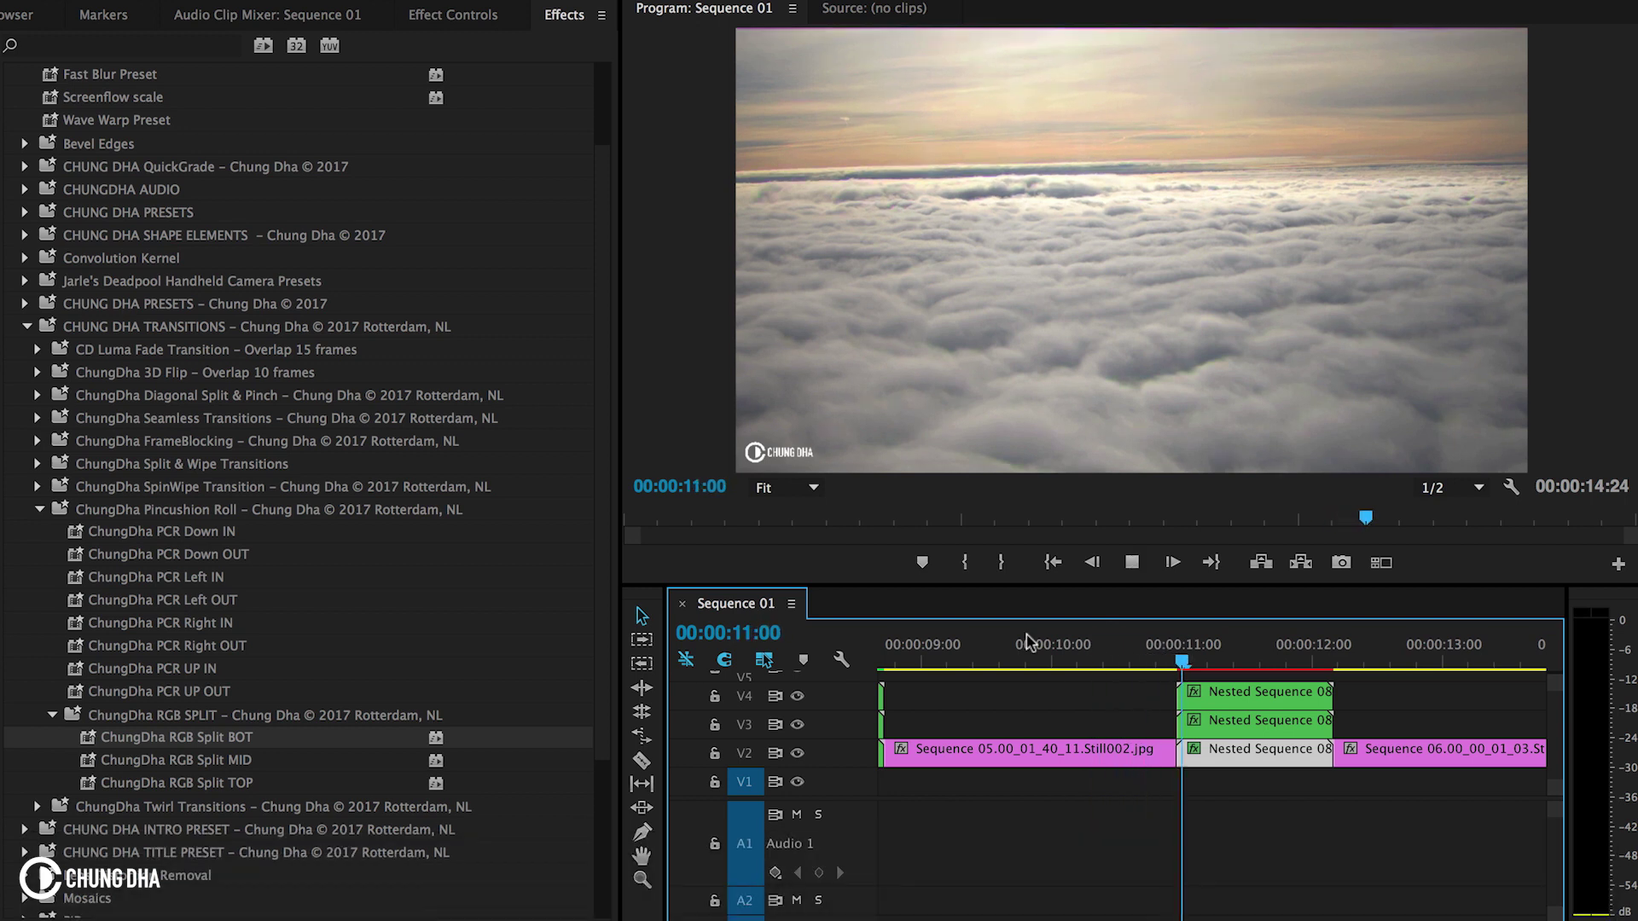
key("space")
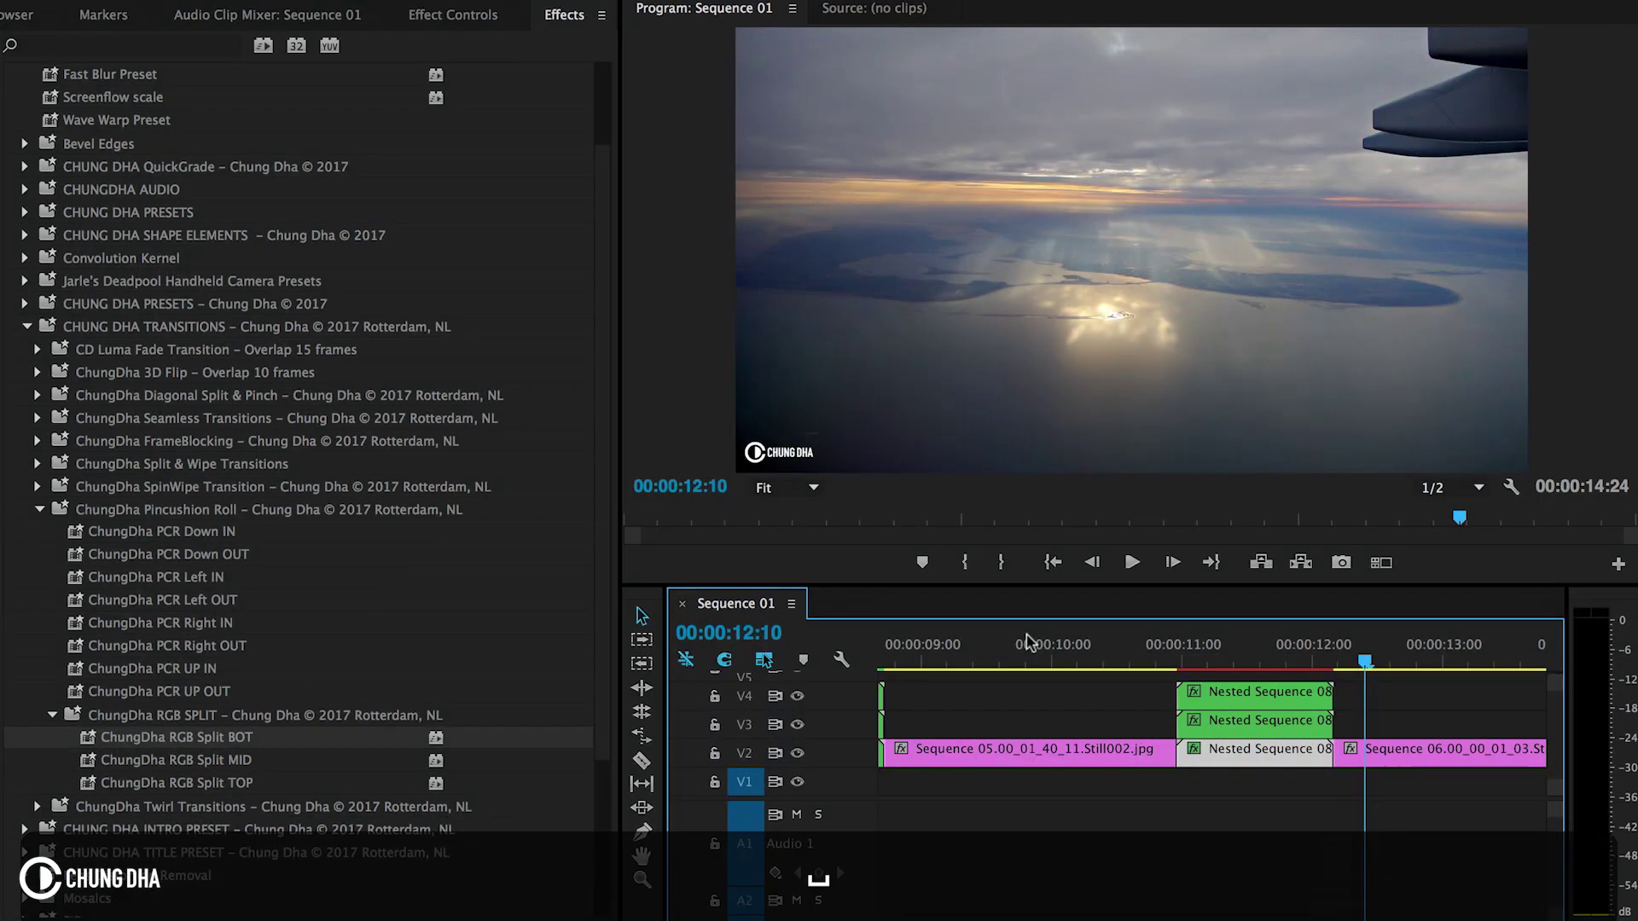
Park the playhead at 00:00:11:08 to show the RGB-split transition frame
left_click(1225, 652)
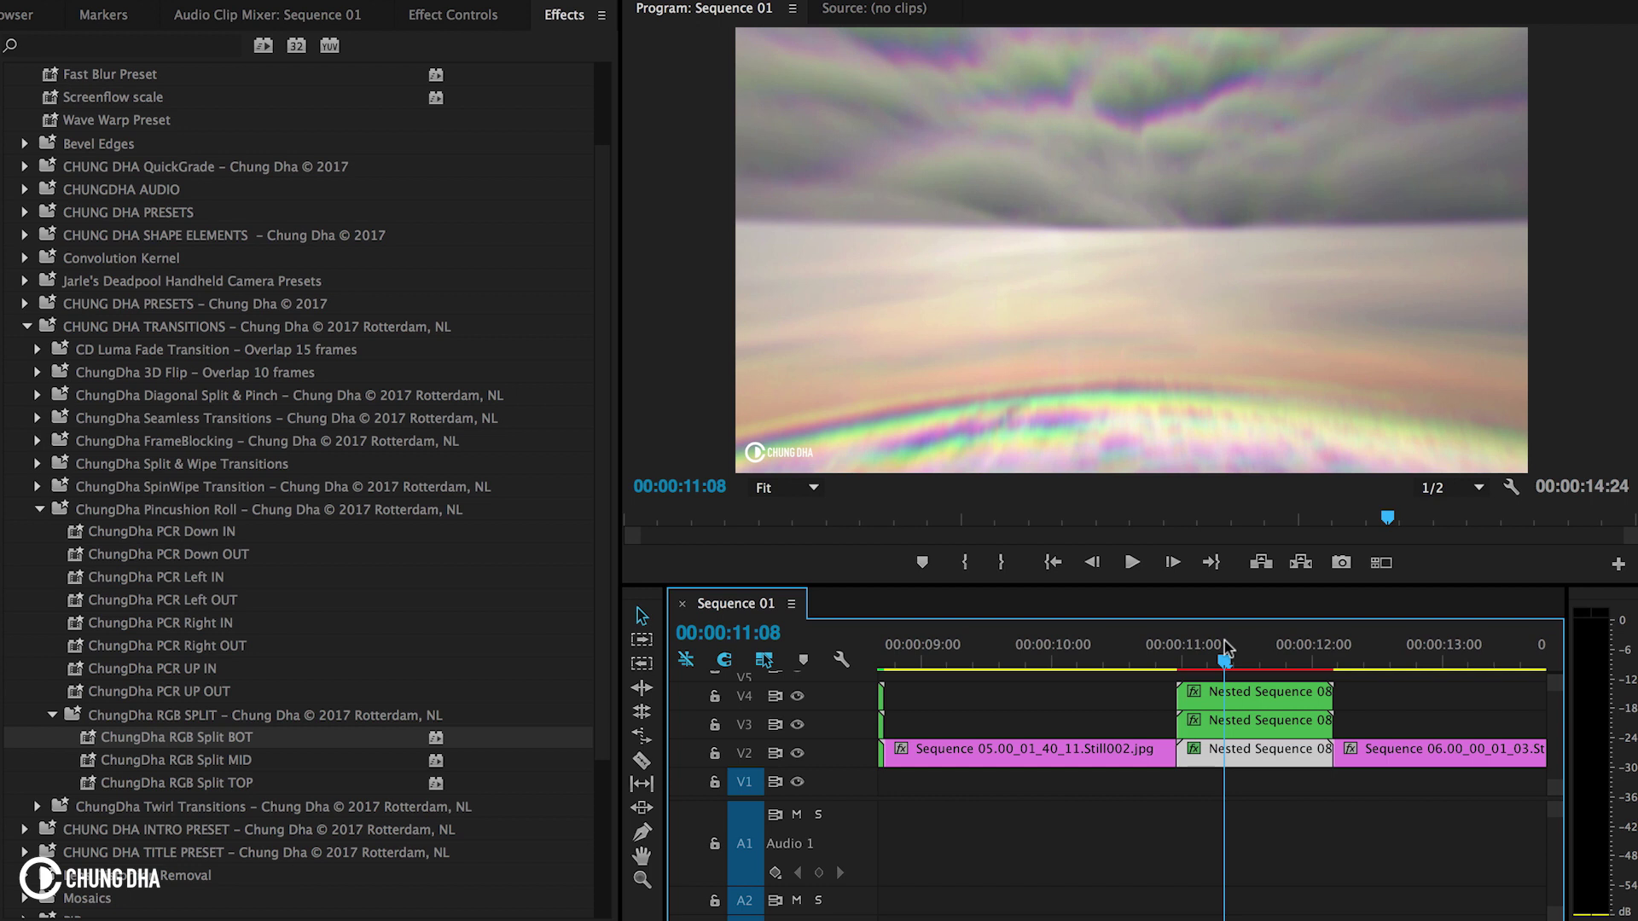